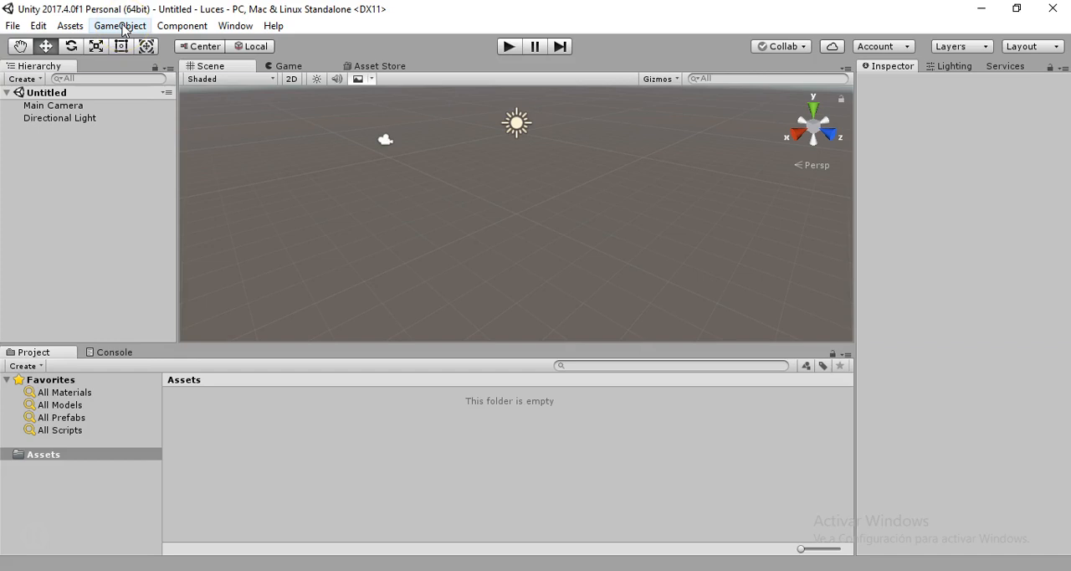
# Add a new directional light and a point light to the scene
pyautogui.click(123, 30)
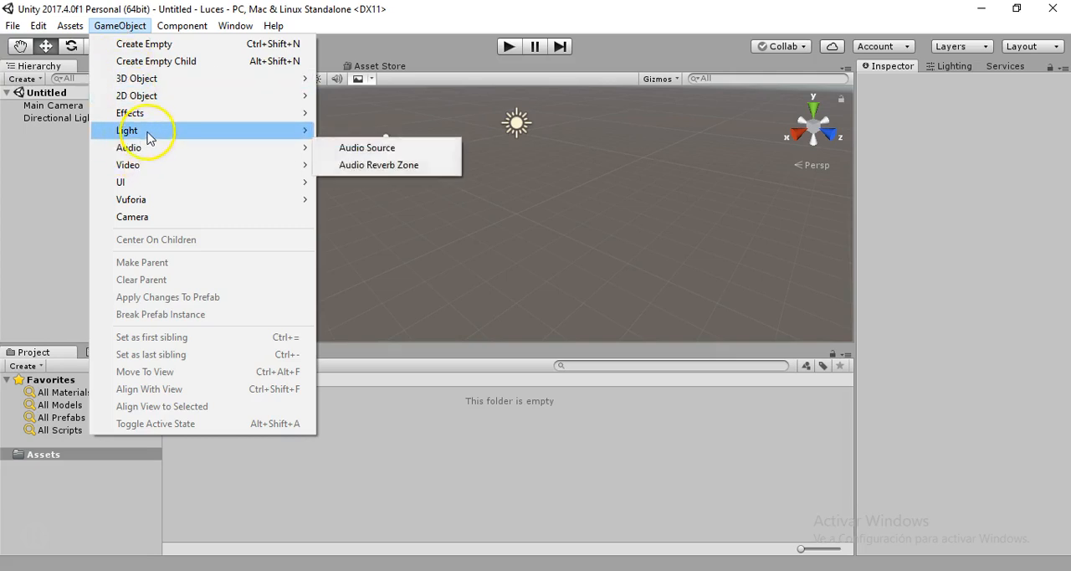
pyautogui.moveTo(151, 136)
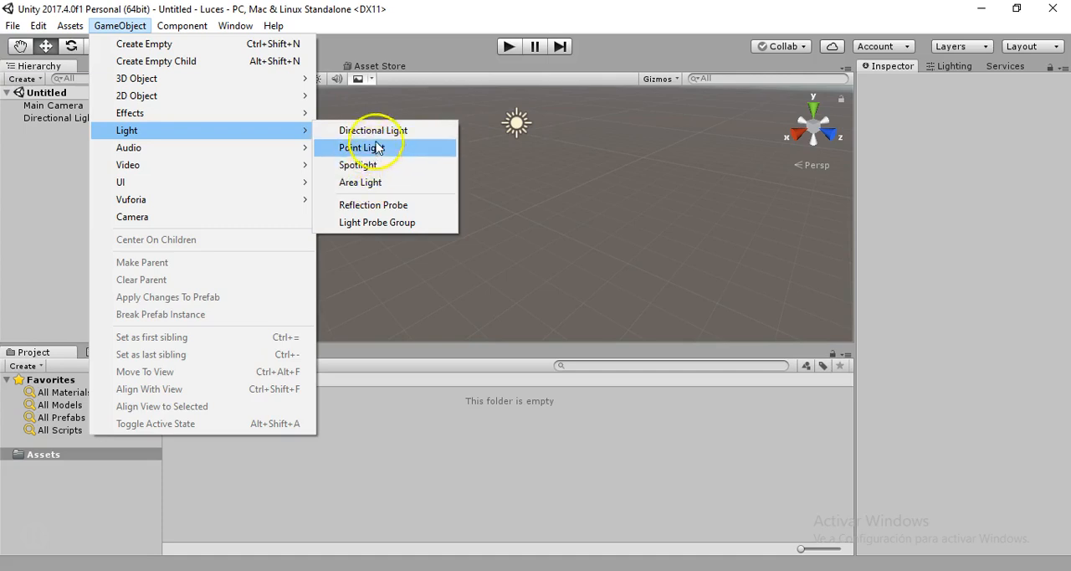
pyautogui.click(373, 131)
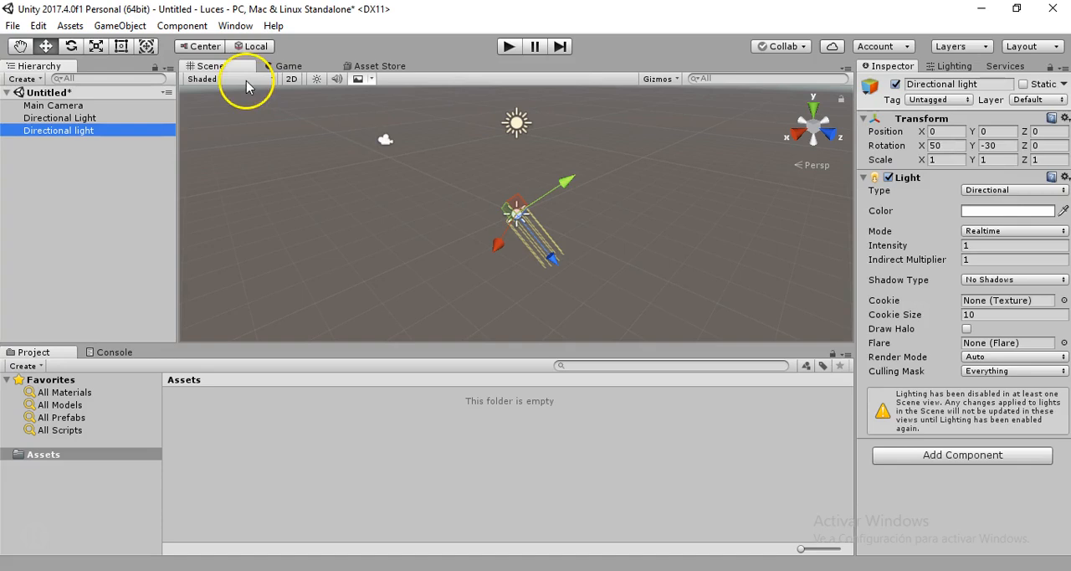
pyautogui.click(120, 25)
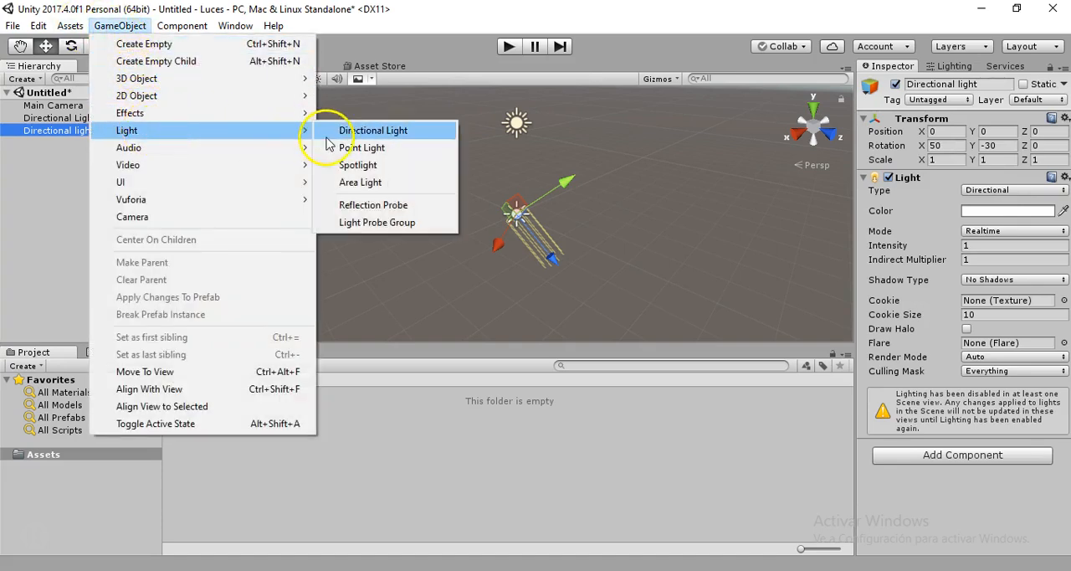
pyautogui.click(362, 147)
# Add a spotlight and an area light to the scene
pyautogui.click(119, 25)
pyautogui.moveTo(210, 134)
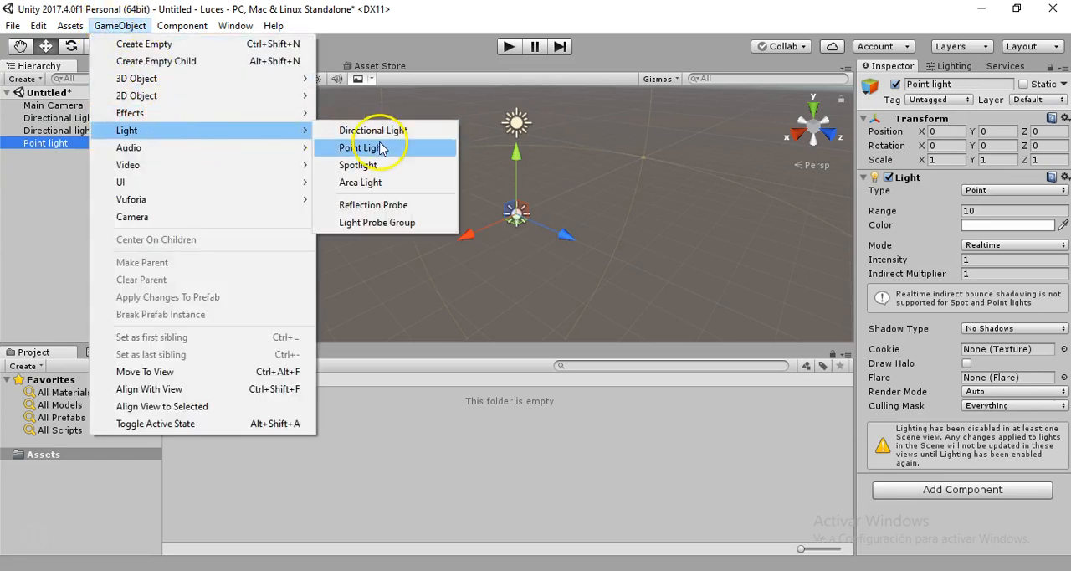
pyautogui.click(358, 165)
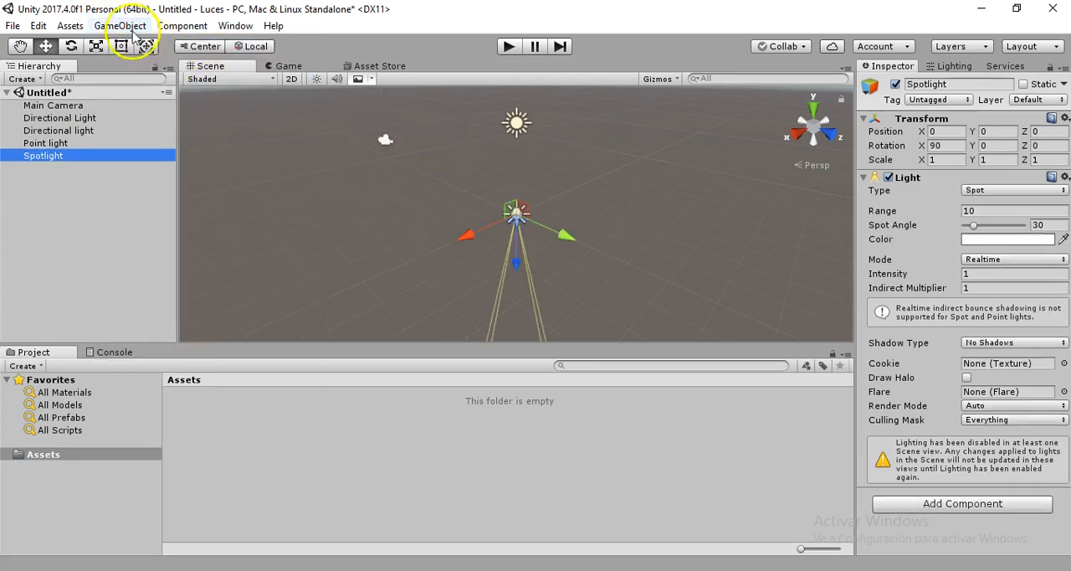
pyautogui.click(122, 25)
pyautogui.moveTo(179, 131)
pyautogui.click(361, 182)
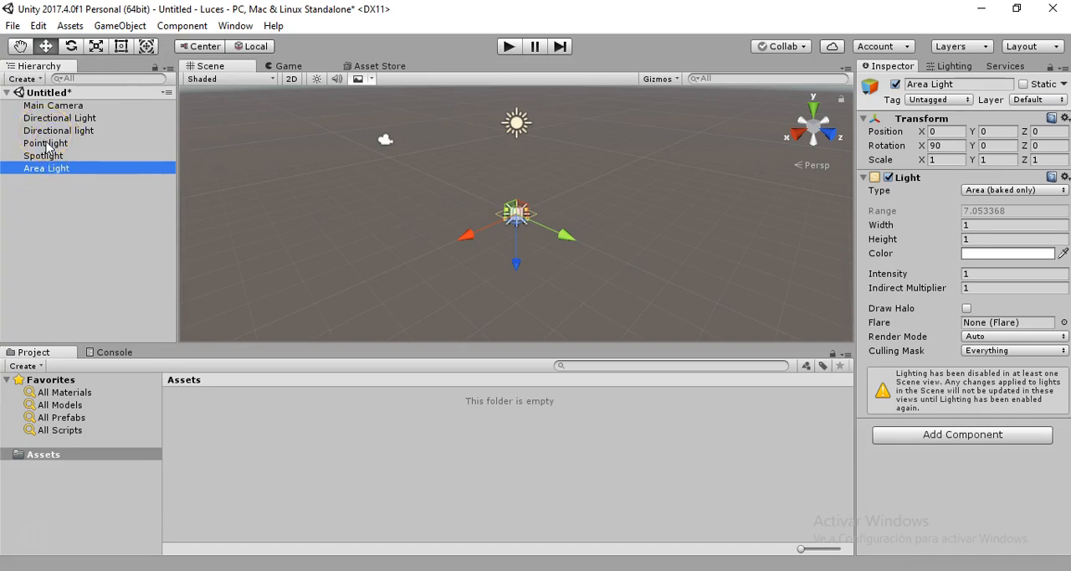
# Deactivate the point light, the spotlight and the area light
pyautogui.click(46, 143)
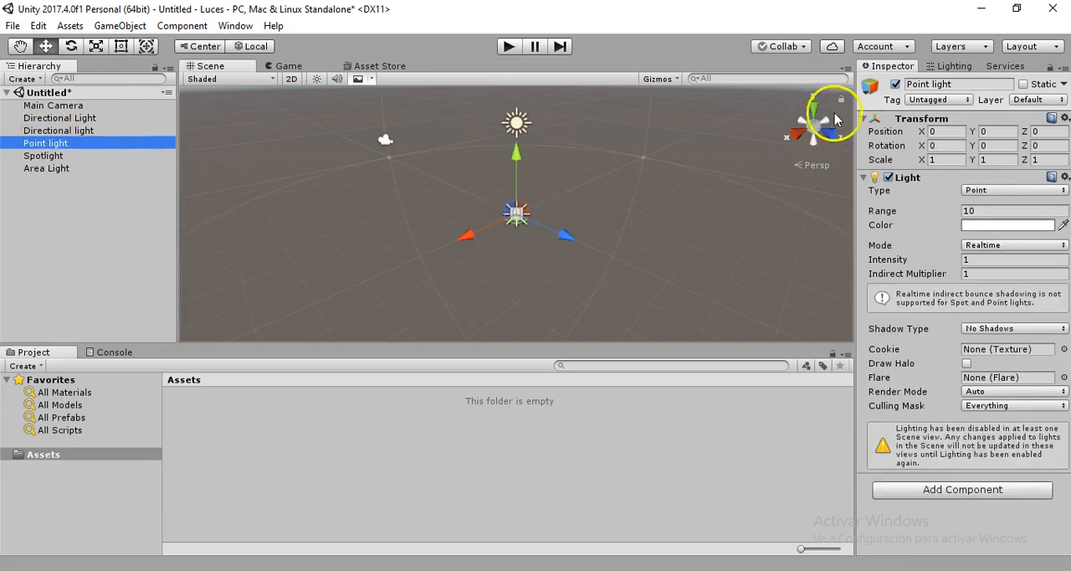
pyautogui.click(896, 84)
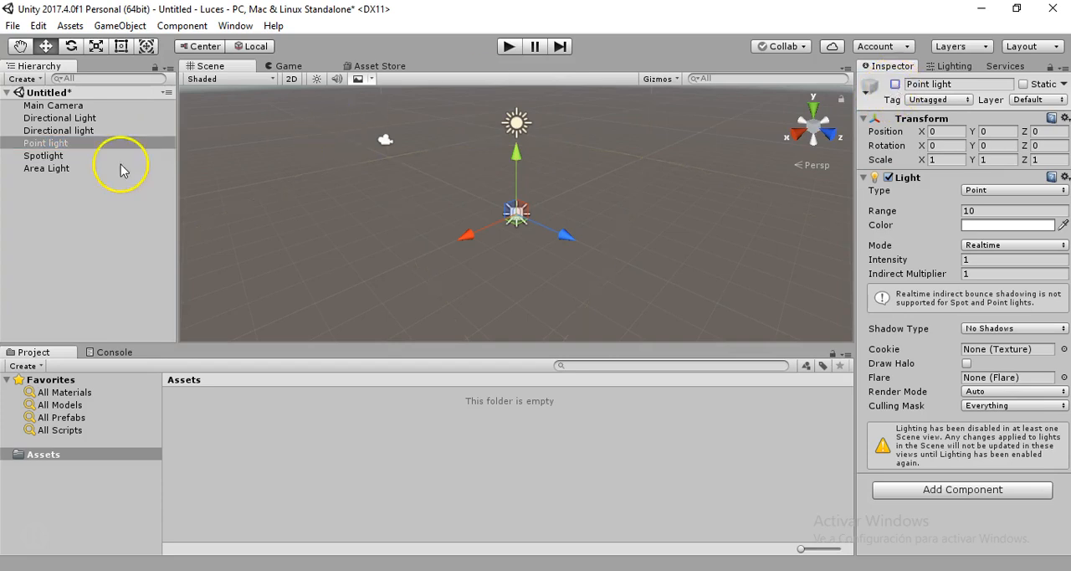
pyautogui.click(43, 155)
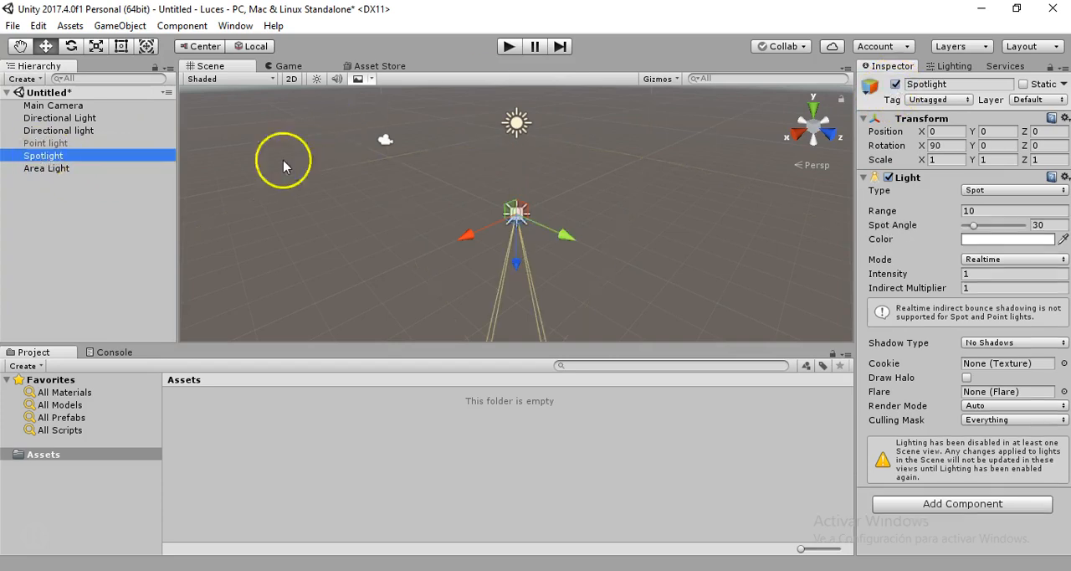
pyautogui.click(895, 84)
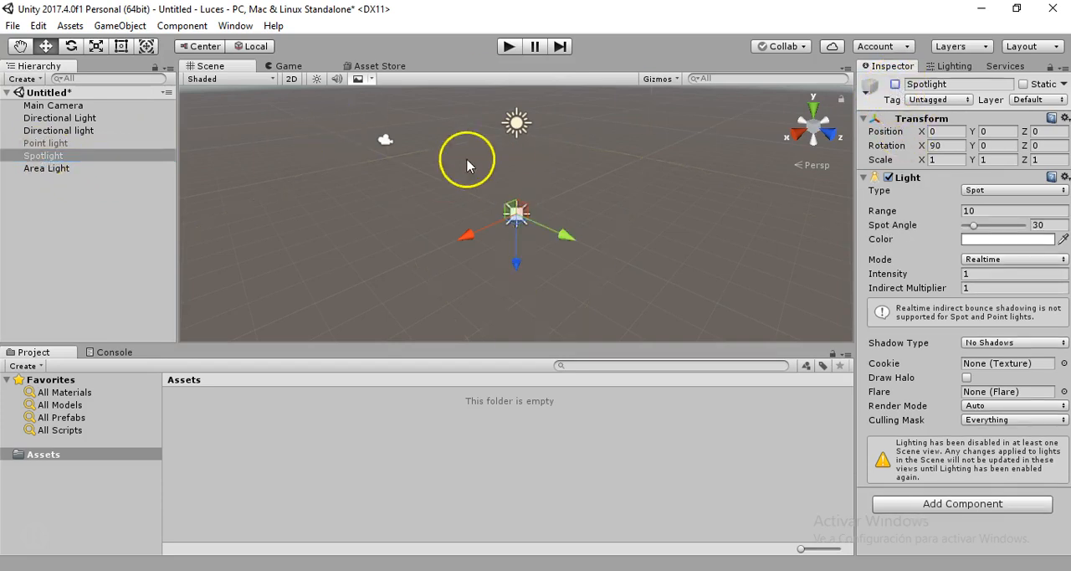
pyautogui.click(69, 169)
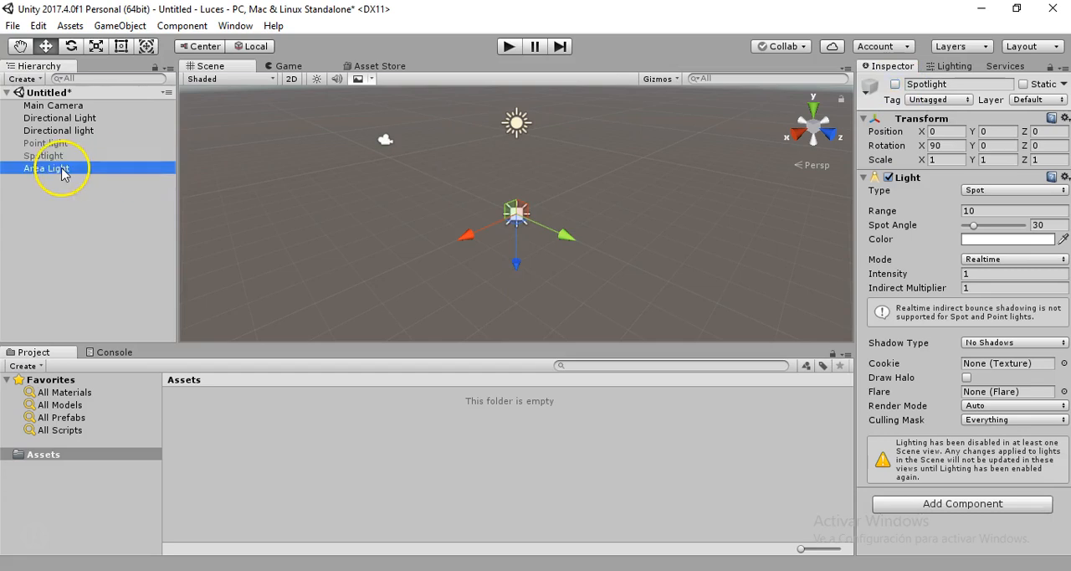
pyautogui.click(896, 85)
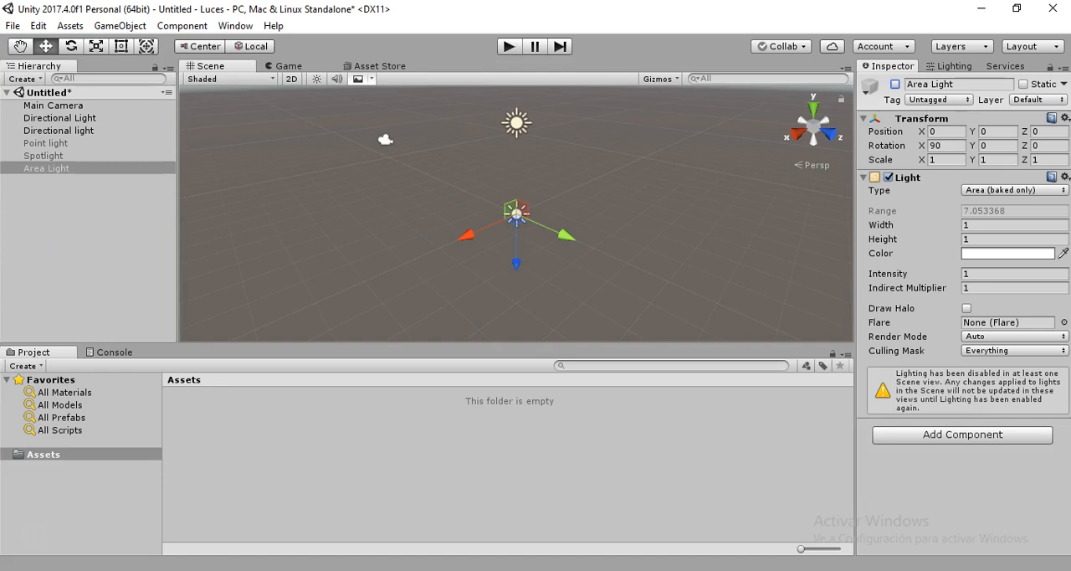
# Delete the newly added directional light and select the scene's original Directional Light
pyautogui.click(59, 132)
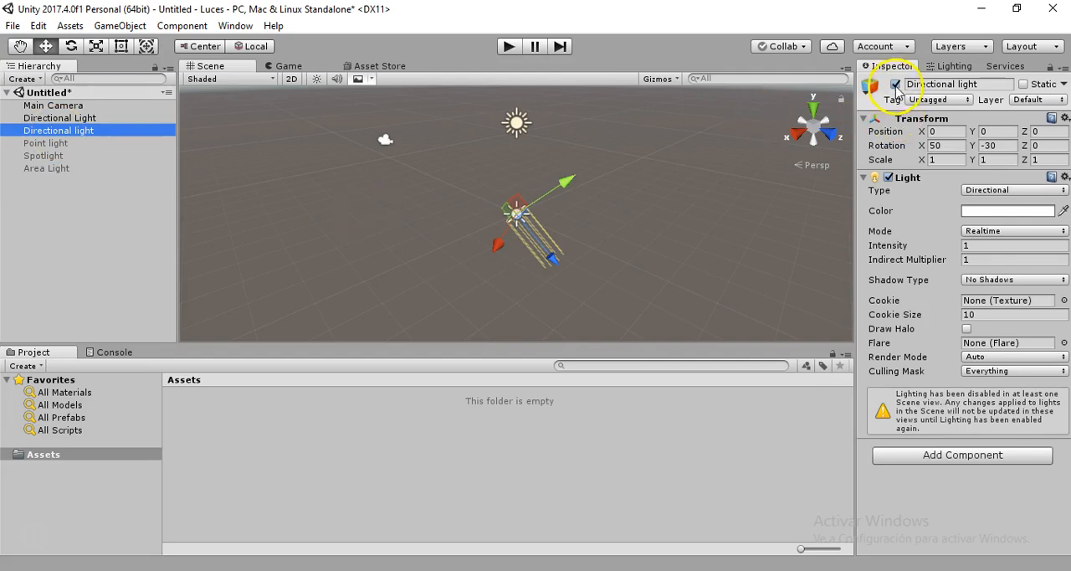
pyautogui.press('Delete')
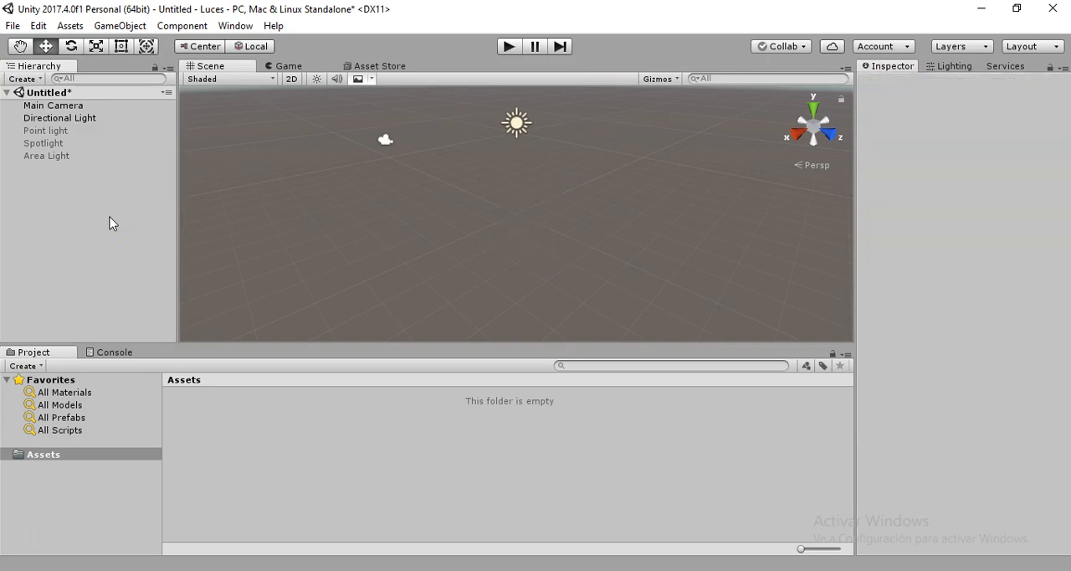
pyautogui.click(66, 118)
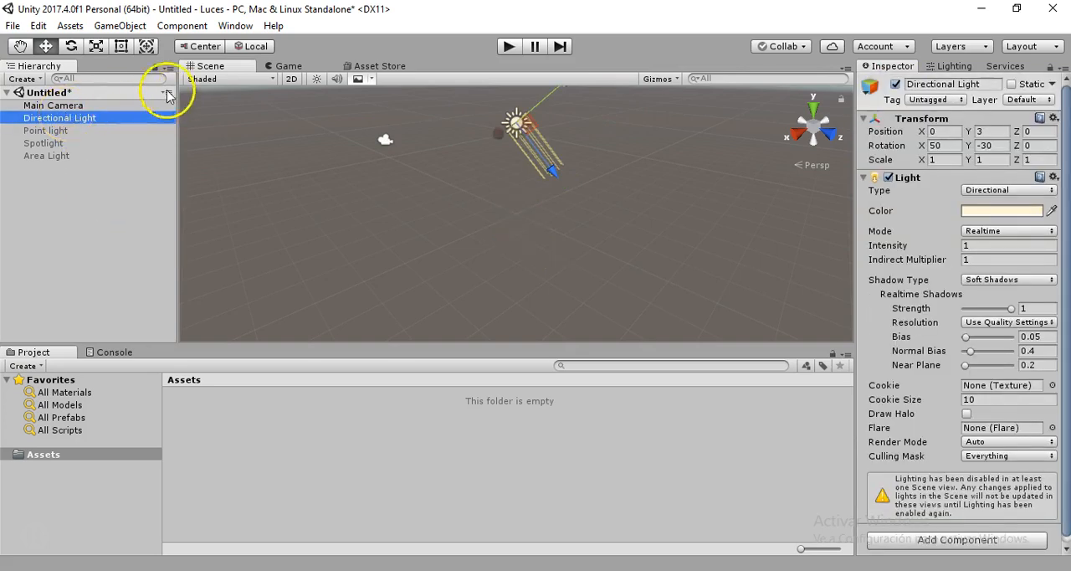
# Add a plane and a sphere at the scene origin
pyautogui.click(119, 27)
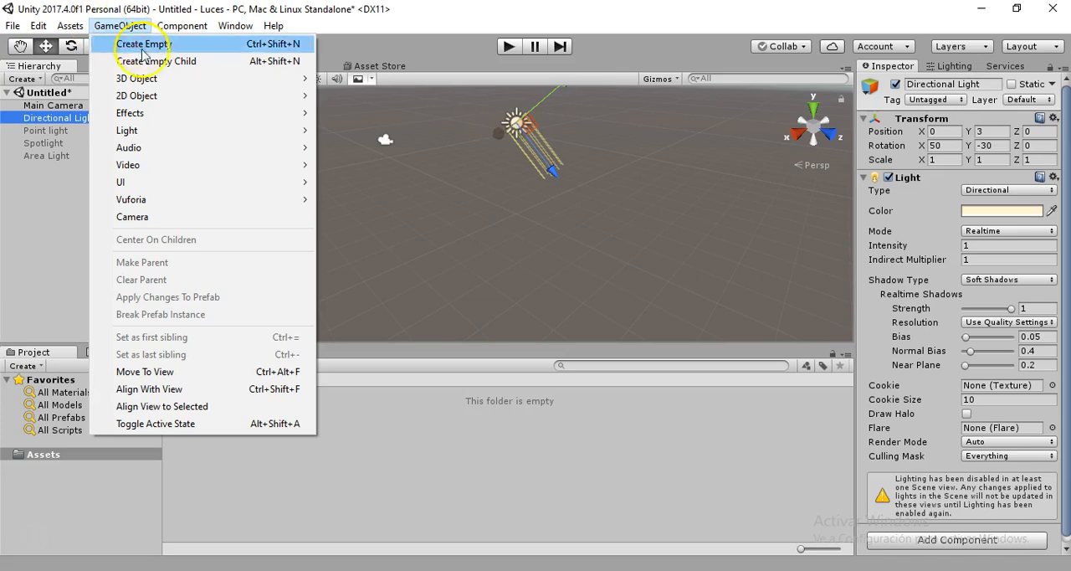
pyautogui.moveTo(126, 78)
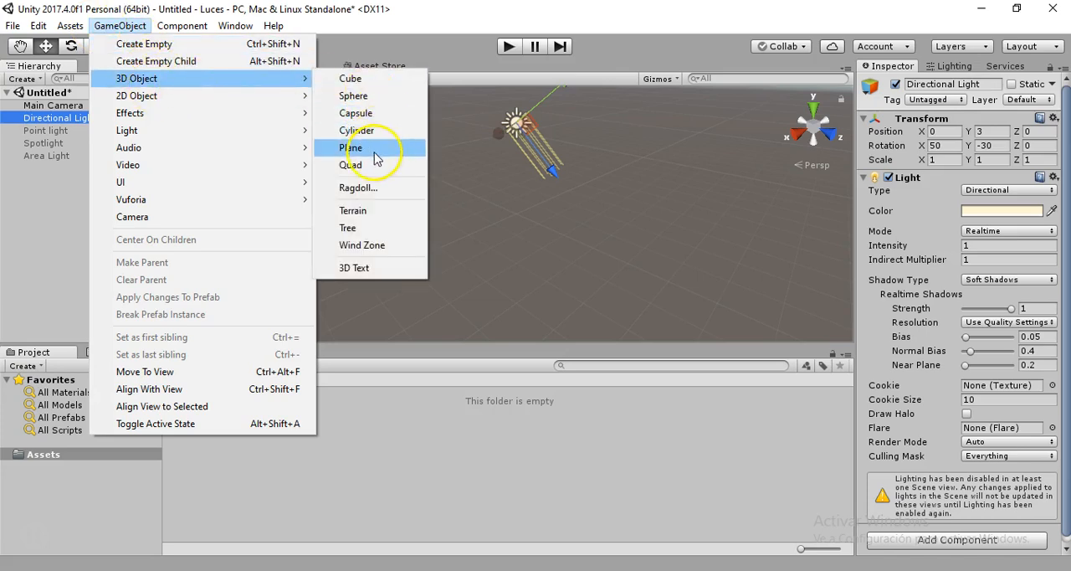
pyautogui.click(366, 149)
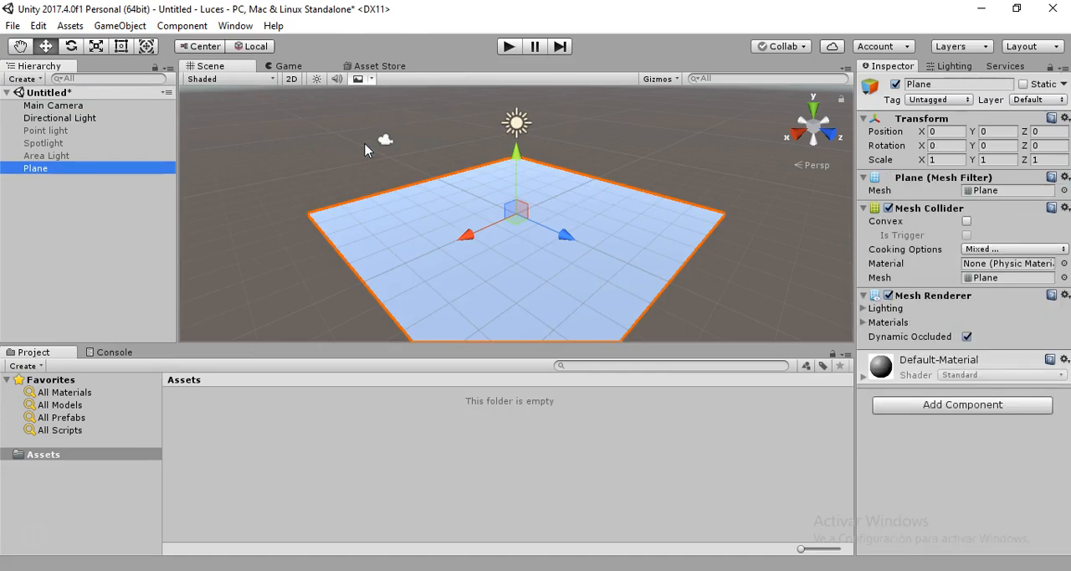
pyautogui.click(120, 26)
pyautogui.moveTo(173, 77)
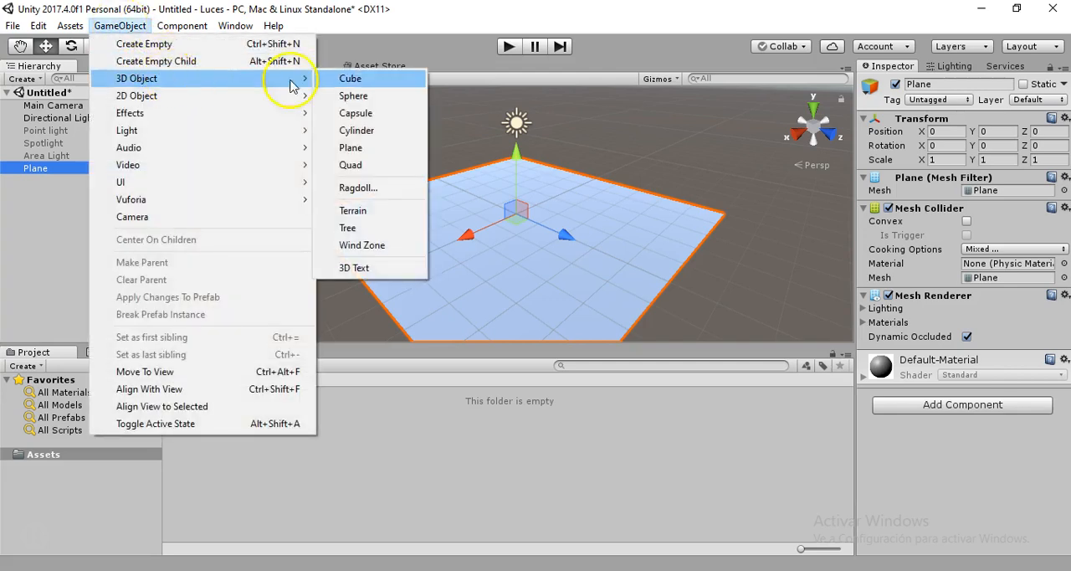
pyautogui.click(354, 96)
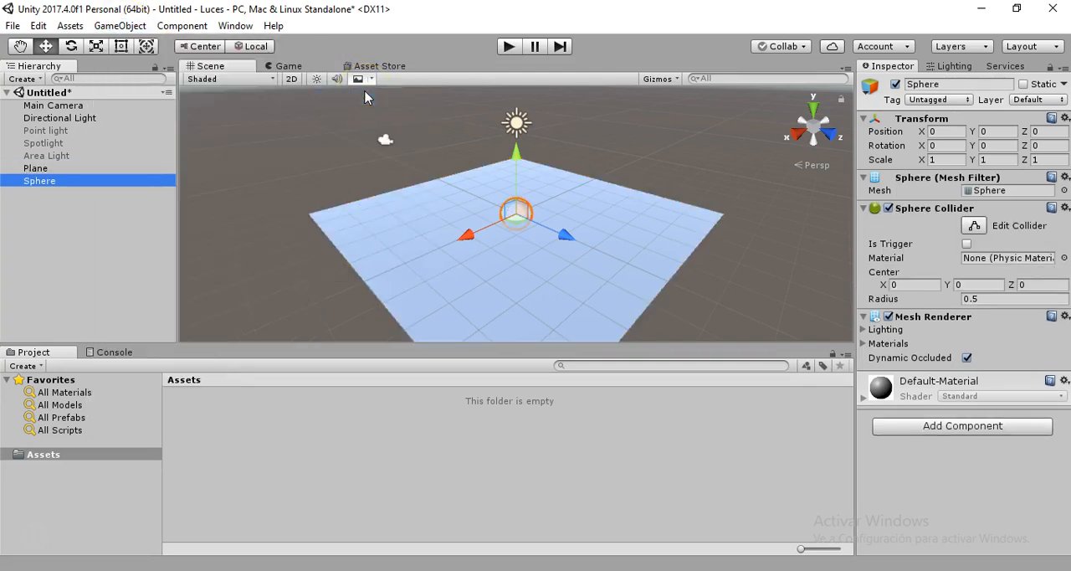
# Raise the sphere along the Y axis so it sits above the plane, and clear the selection
pyautogui.moveTo(516, 160)
pyautogui.mouseDown()
pyautogui.moveTo(518, 135)
pyautogui.moveTo(518, 144)
pyautogui.mouseUp()
pyautogui.click(483, 267)
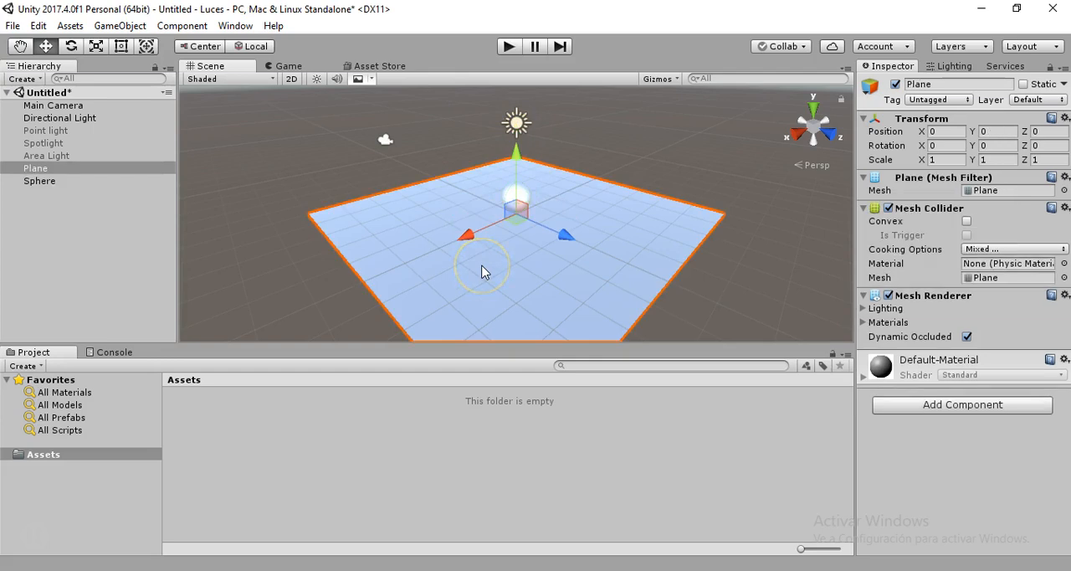
pyautogui.click(371, 161)
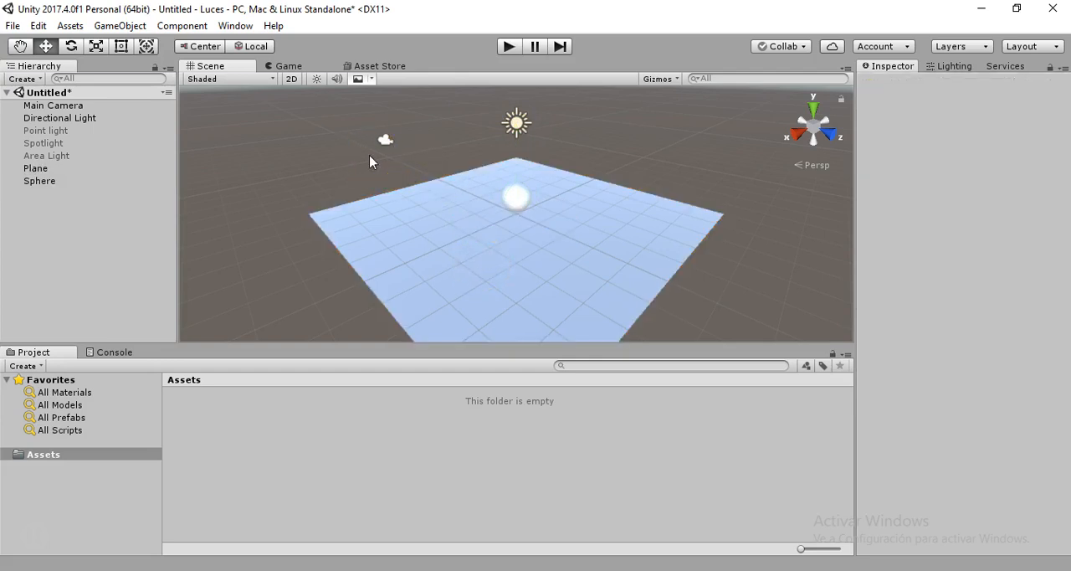
# Move the Directional Light closer to the sphere, to about X -1.25, Y 2.14, Z -1.91
pyautogui.click(64, 121)
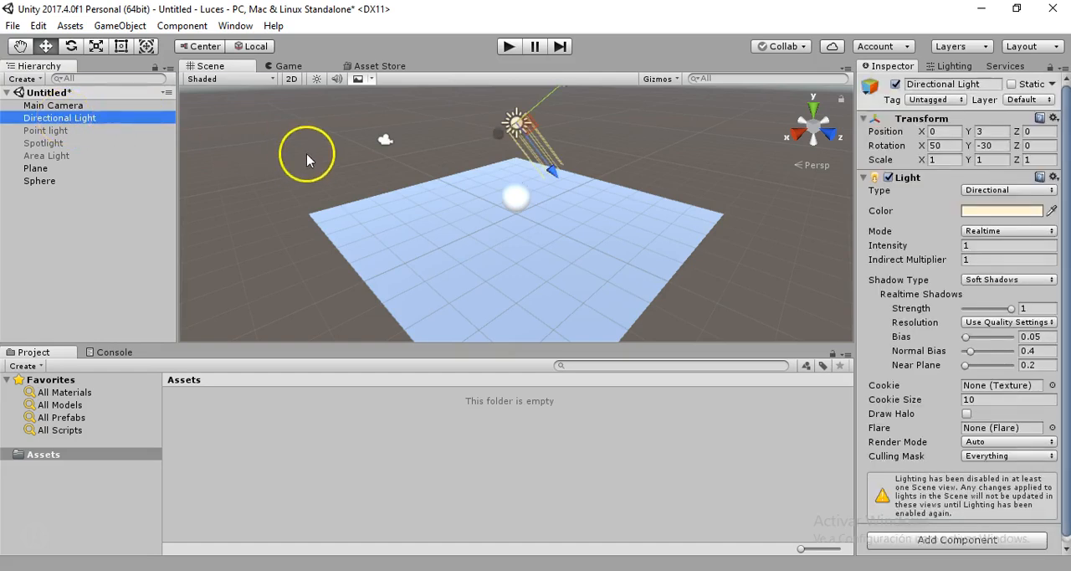
pyautogui.click(553, 94)
pyautogui.moveTo(552, 94); pyautogui.dragTo(544, 113)
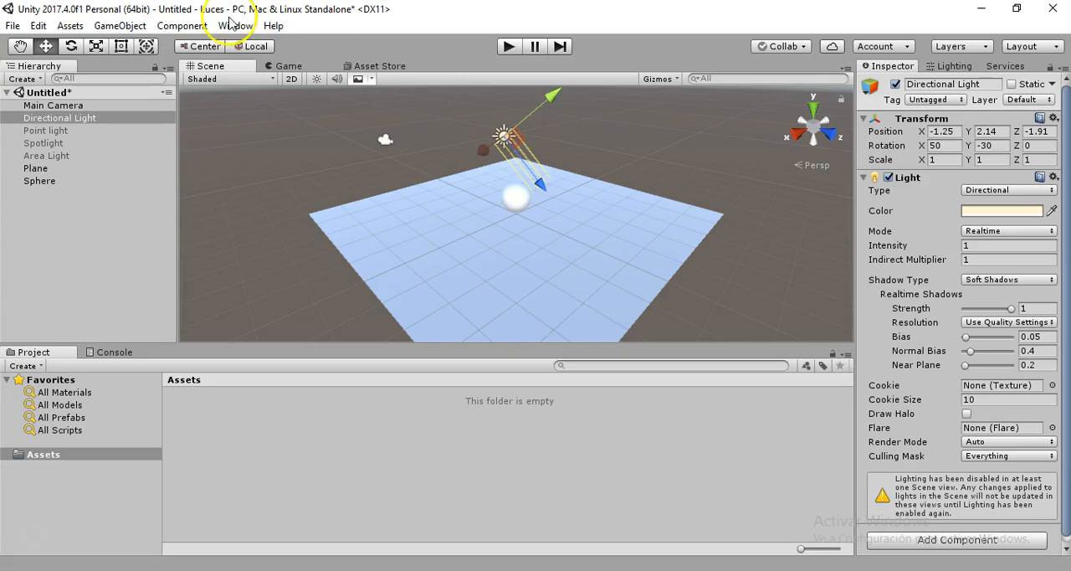
# Rotate the Directional Light to about X 49, Y -21.6, Z 13.1 and enable lighting in the Scene view
pyautogui.click(71, 47)
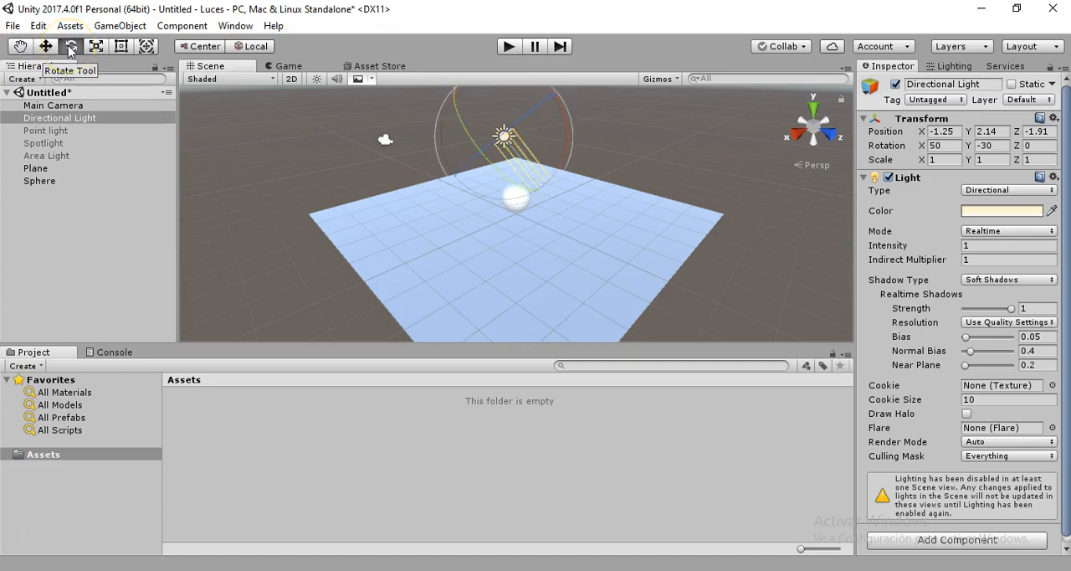
pyautogui.moveTo(531, 118); pyautogui.dragTo(448, 104)
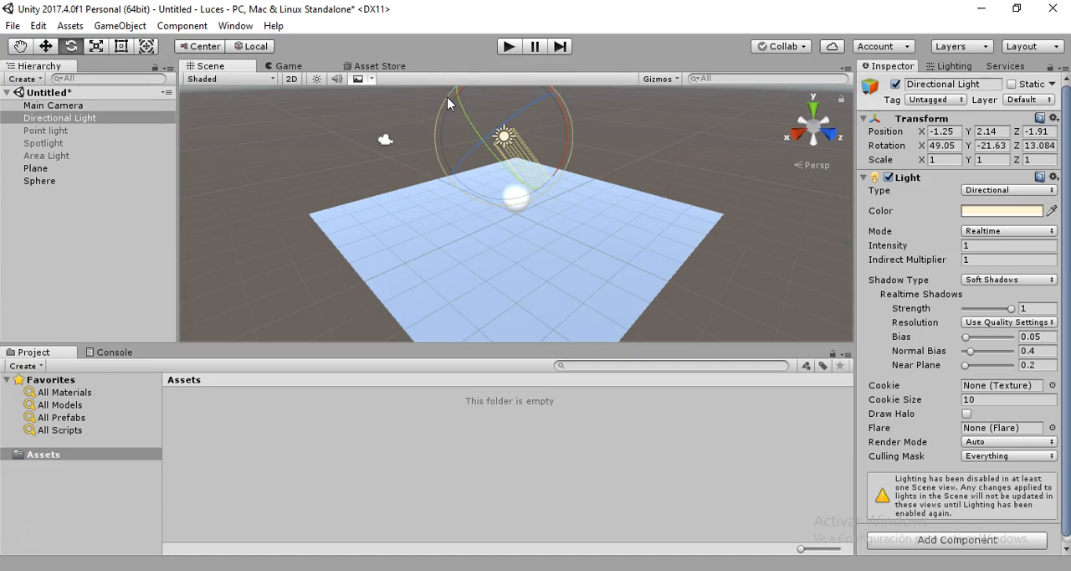
pyautogui.click(317, 79)
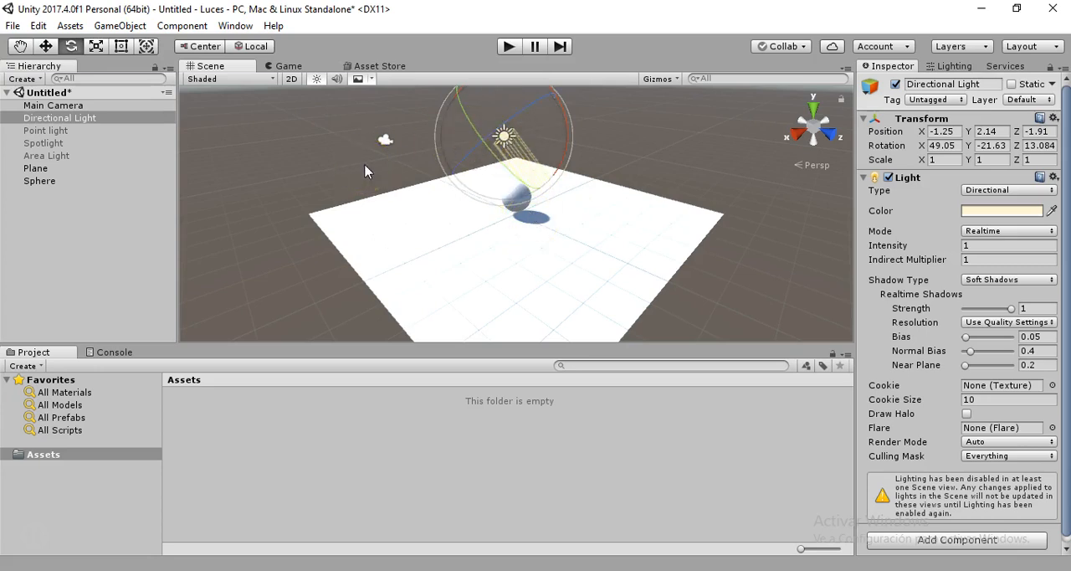
# Move the Directional Light to about X 0.5, Y 3.11, Z -1.54 and rotate it to about X 50.3, Y -34.6, Z 3.2
pyautogui.click(45, 46)
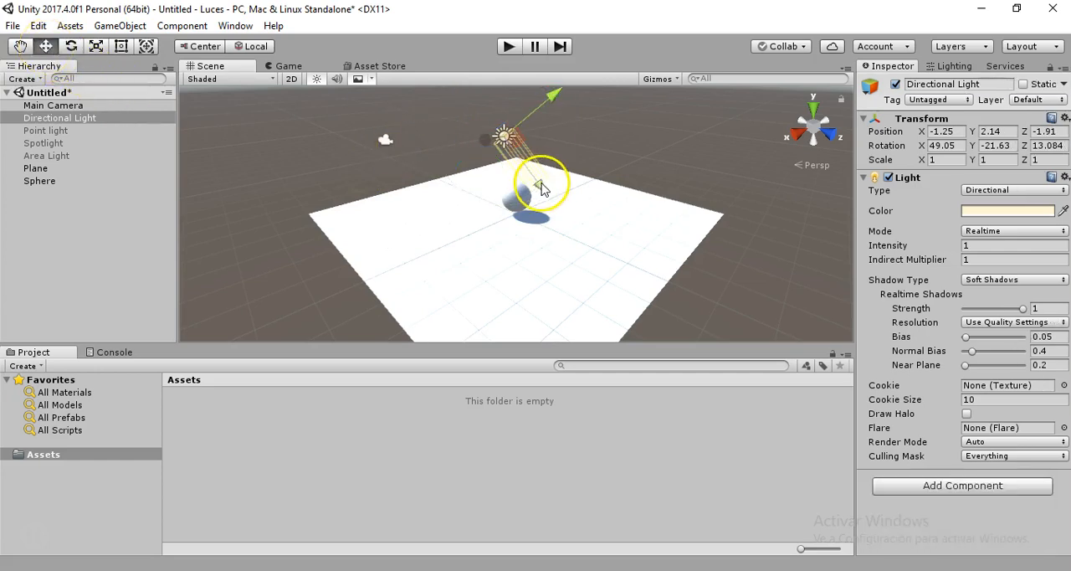
pyautogui.moveTo(542, 189); pyautogui.dragTo(443, 179)
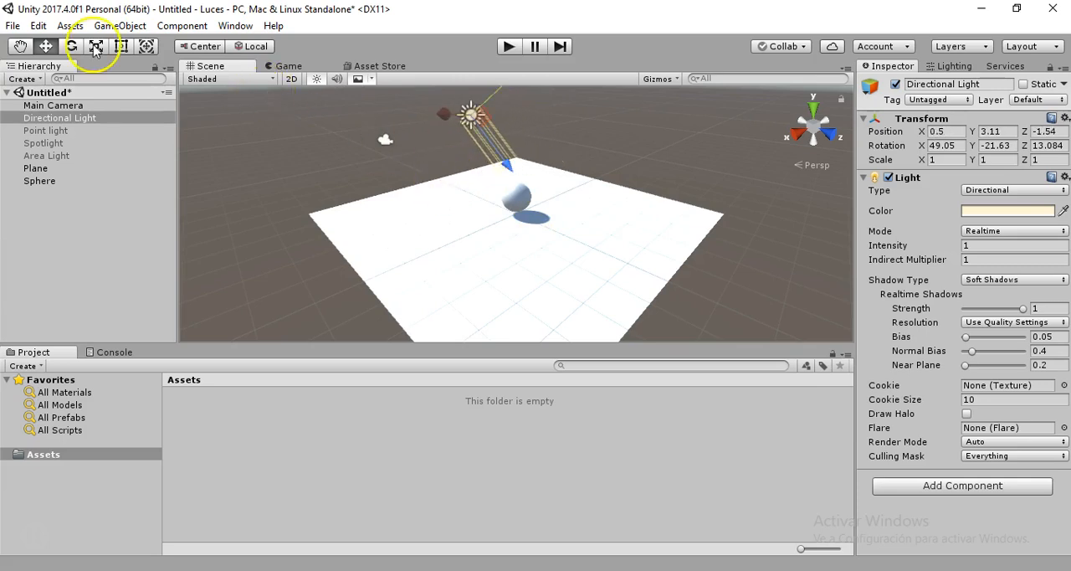
pyautogui.click(71, 48)
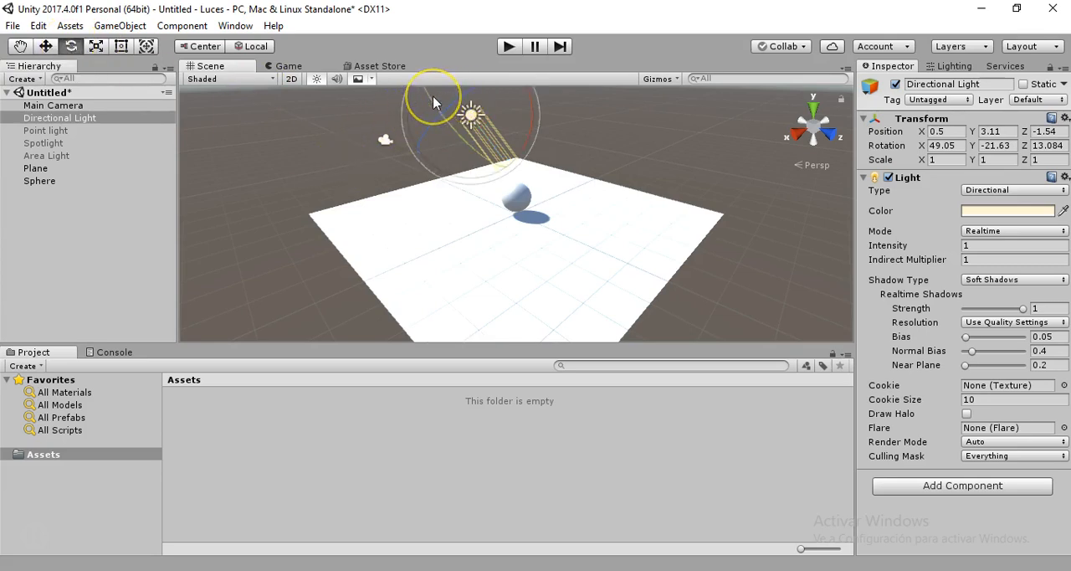
pyautogui.moveTo(434, 102); pyautogui.dragTo(439, 115)
pyautogui.moveTo(467, 127); pyautogui.dragTo(424, 126)
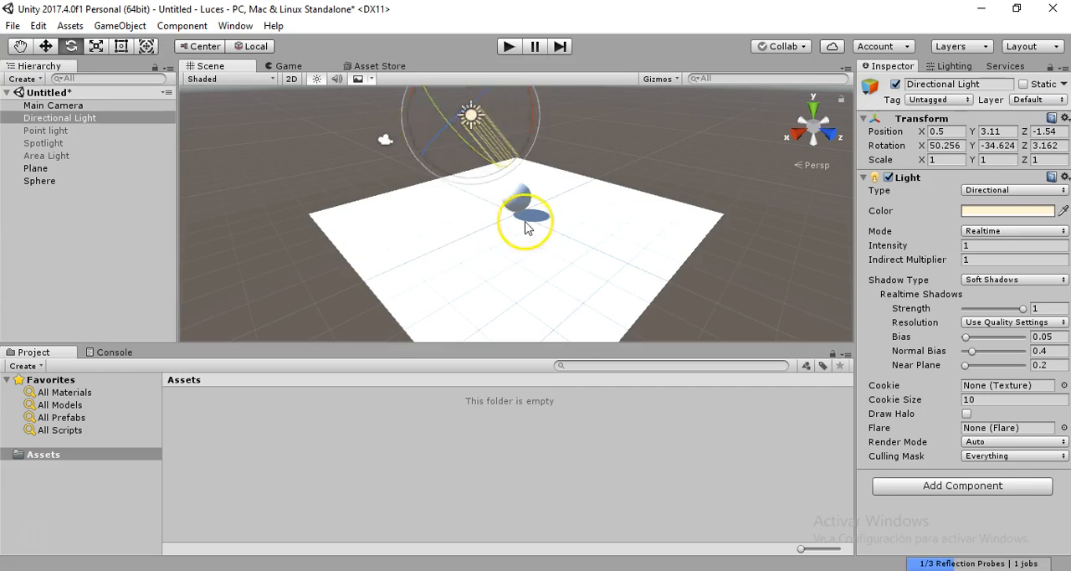
pyautogui.click(576, 253)
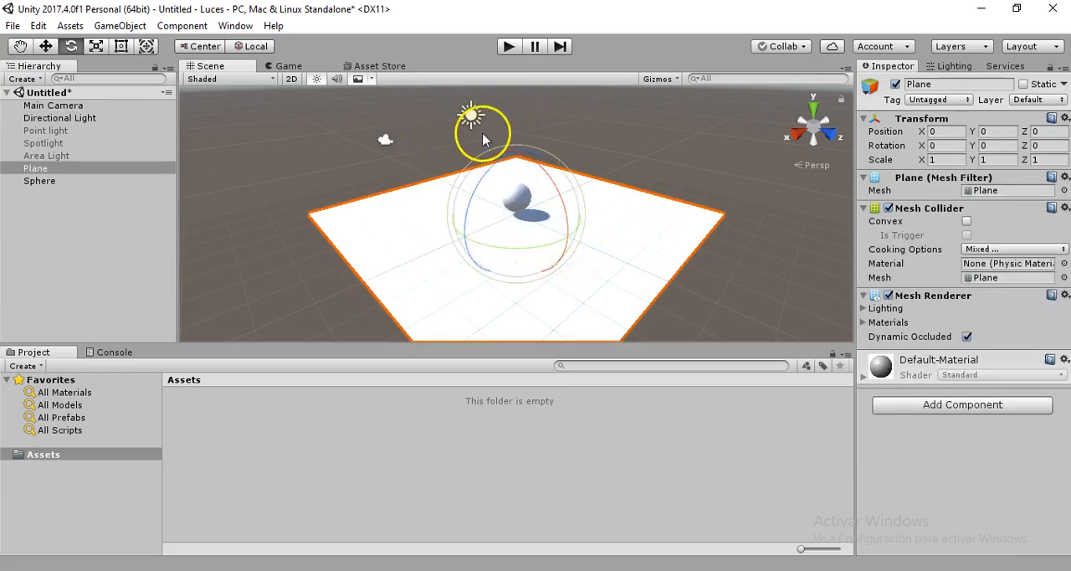
# Select the Directional Light and review the light types available for it, keeping Directional
pyautogui.click(54, 118)
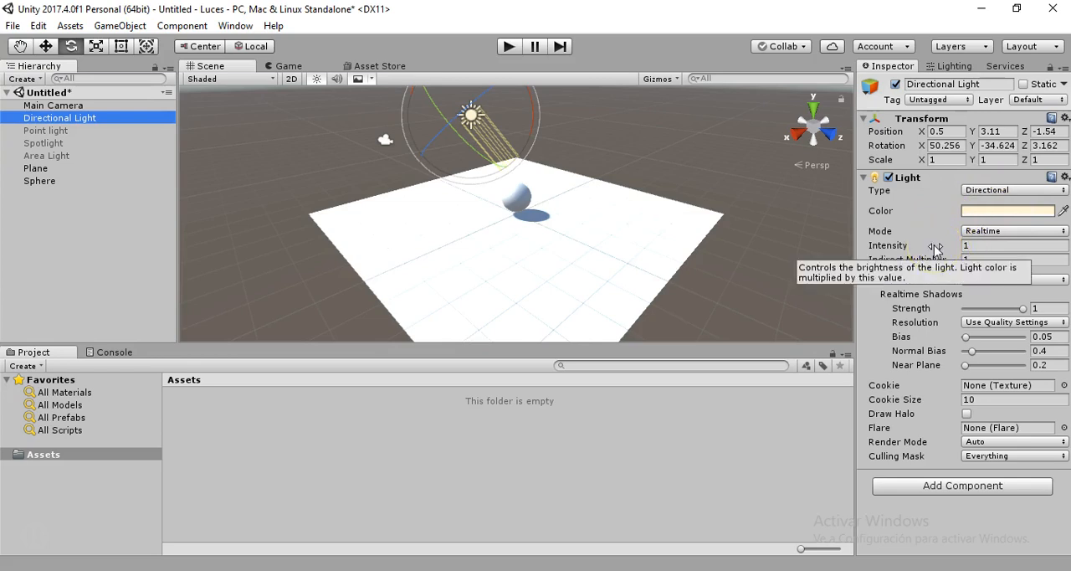
pyautogui.click(962, 193)
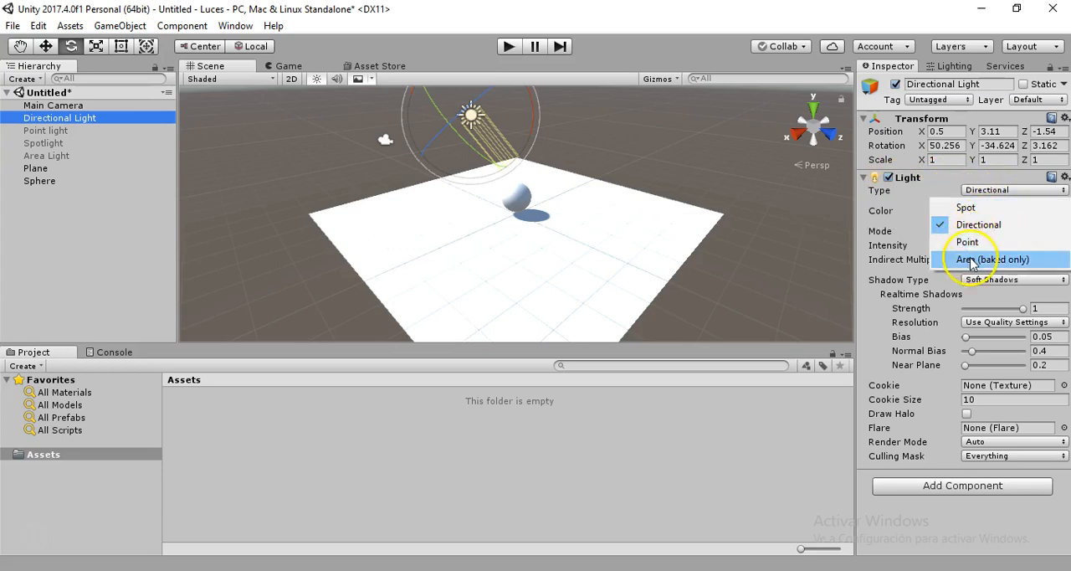
pyautogui.click(952, 182)
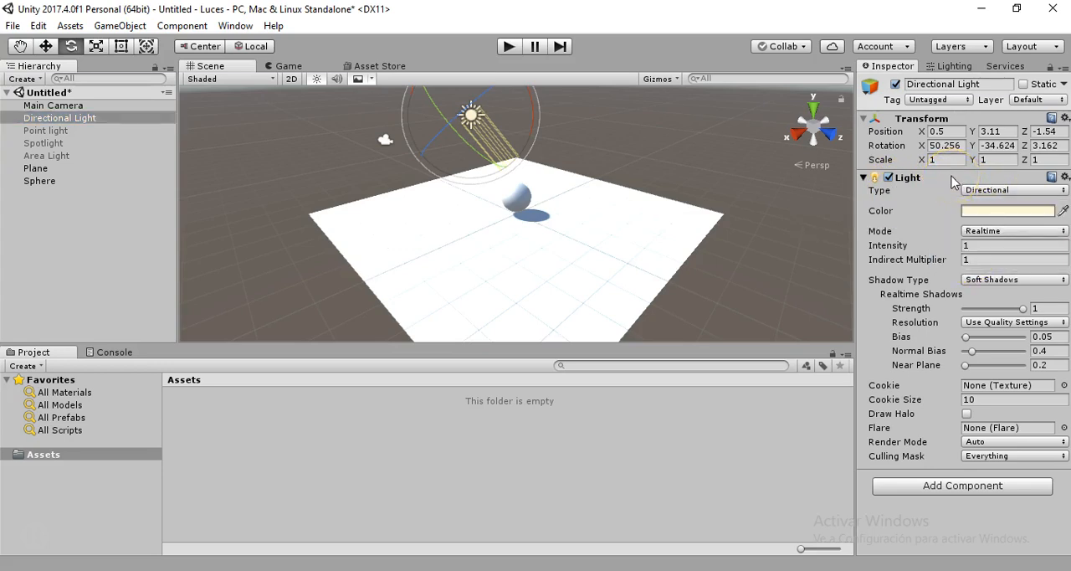
pyautogui.click(952, 182)
pyautogui.click(951, 182)
# Change the Directional Light's color to a dark golden yellow, RGB 178, 147, 62
pyautogui.click(1002, 212)
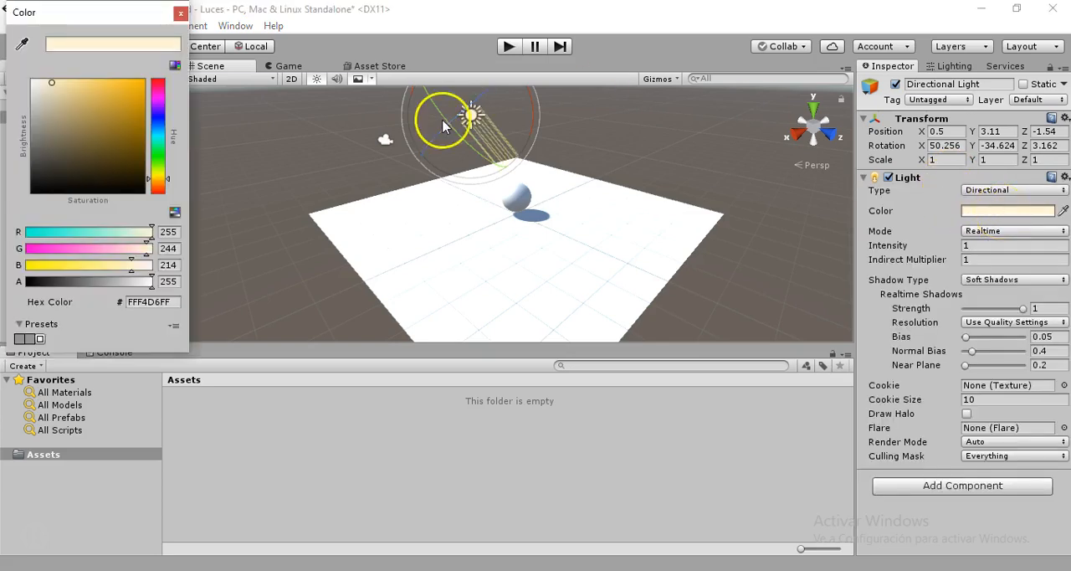
pyautogui.moveTo(118, 95)
pyautogui.mouseDown()
pyautogui.moveTo(70, 158)
pyautogui.moveTo(108, 158)
pyautogui.moveTo(124, 131)
pyautogui.moveTo(122, 95)
pyautogui.moveTo(140, 115)
pyautogui.moveTo(130, 92)
pyautogui.moveTo(90, 98)
pyautogui.moveTo(104, 97)
pyautogui.moveTo(113, 121)
pyautogui.moveTo(84, 144)
pyautogui.moveTo(55, 116)
pyautogui.moveTo(65, 90)
pyautogui.moveTo(103, 115)
pyautogui.mouseUp()
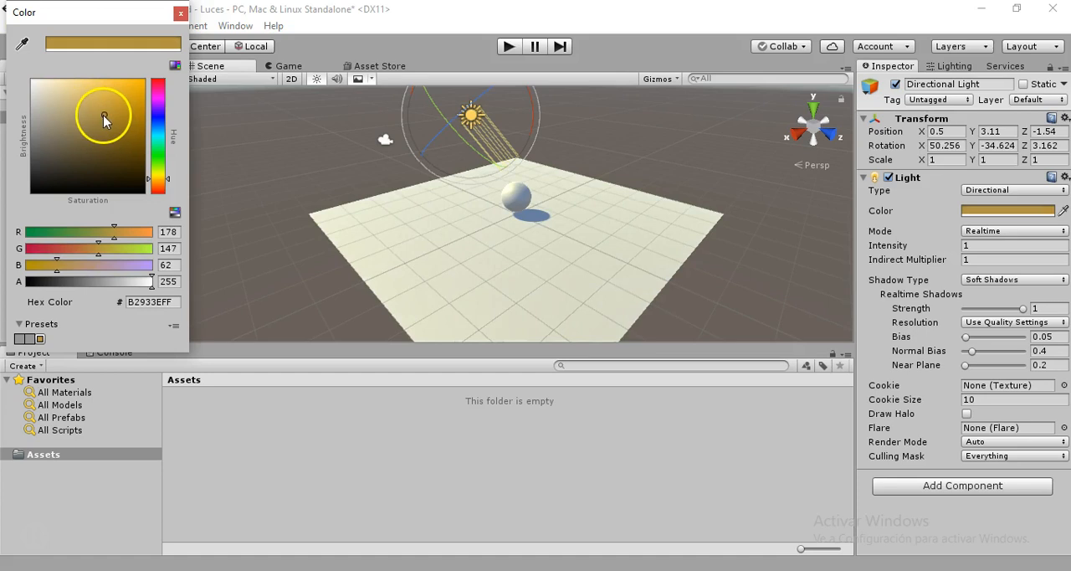
pyautogui.click(180, 13)
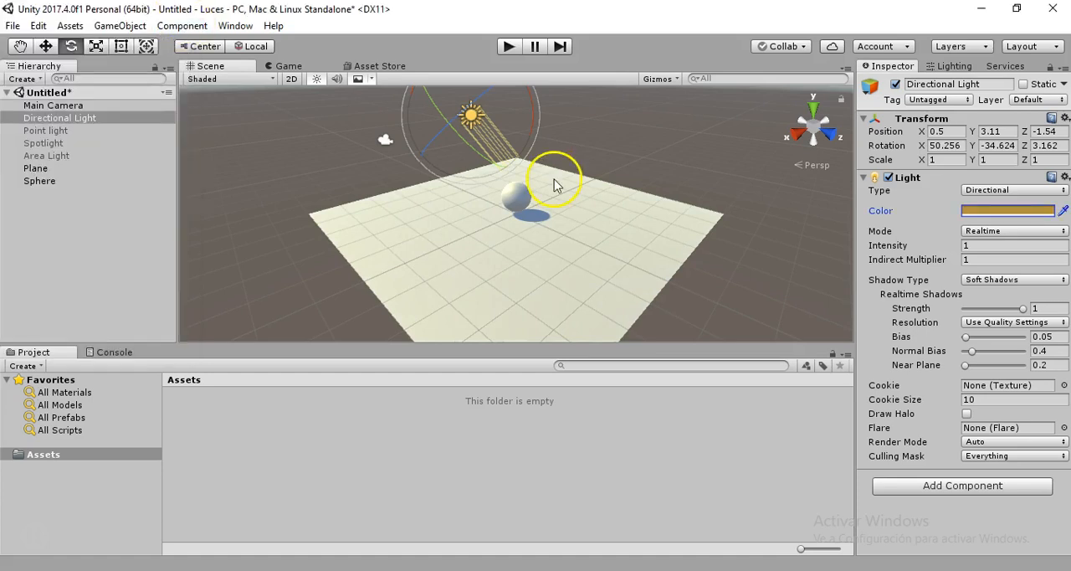
# Review the Directional Light's mode options, keeping Realtime
pyautogui.click(993, 232)
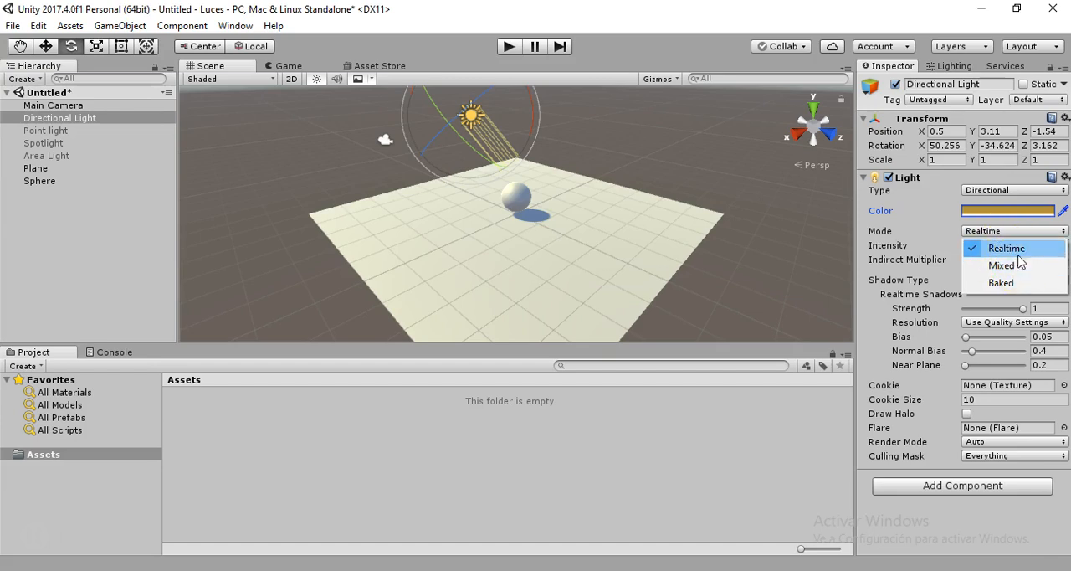
pyautogui.click(1002, 284)
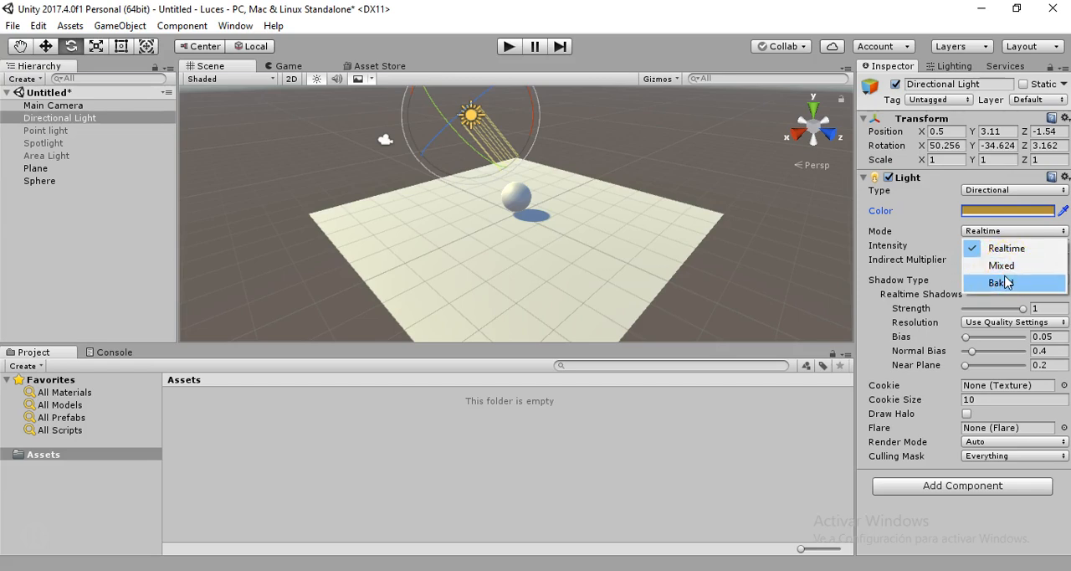
pyautogui.click(936, 219)
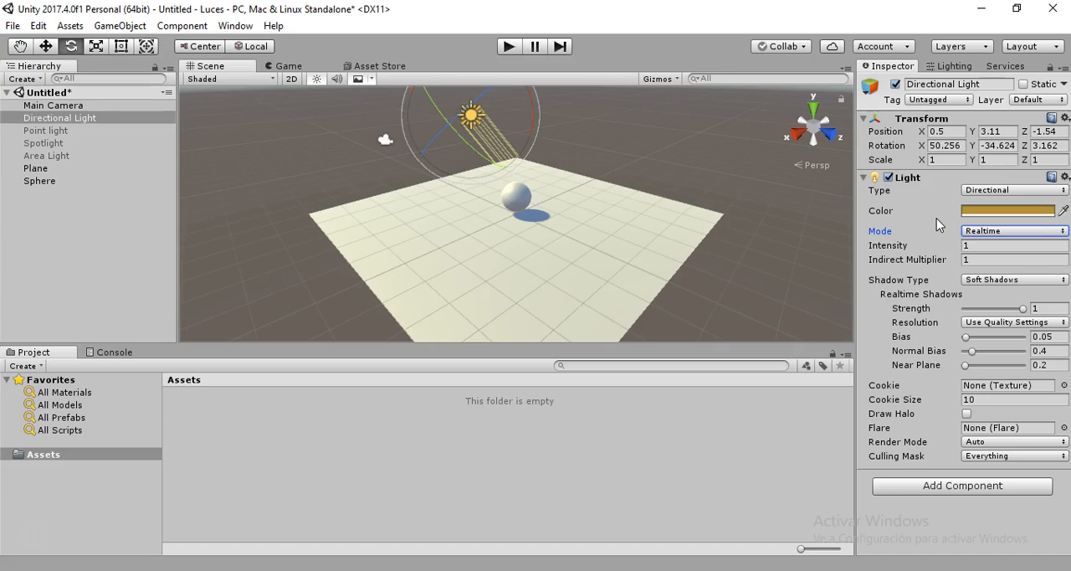
# Set the Directional Light's intensity to 1.06 and its indirect multiplier to 0.52
pyautogui.click(989, 247)
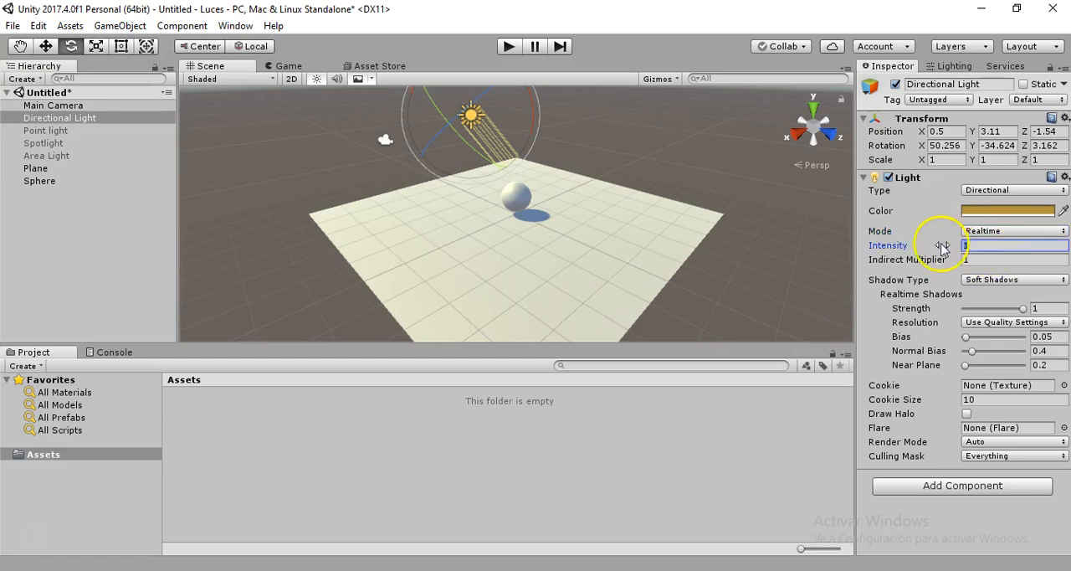
pyautogui.moveTo(907, 247)
pyautogui.mouseDown()
pyautogui.moveTo(953, 248)
pyautogui.moveTo(882, 251)
pyautogui.moveTo(911, 249)
pyautogui.mouseUp()
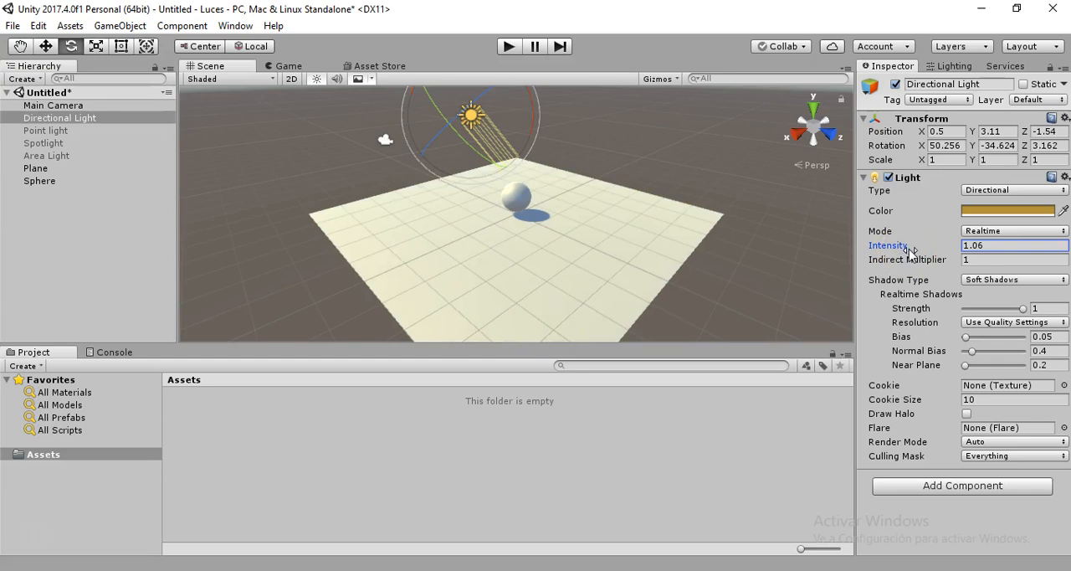
pyautogui.moveTo(918, 262)
pyautogui.mouseDown()
pyautogui.moveTo(957, 262)
pyautogui.moveTo(895, 264)
pyautogui.moveTo(1004, 253)
pyautogui.moveTo(911, 264)
pyautogui.mouseUp()
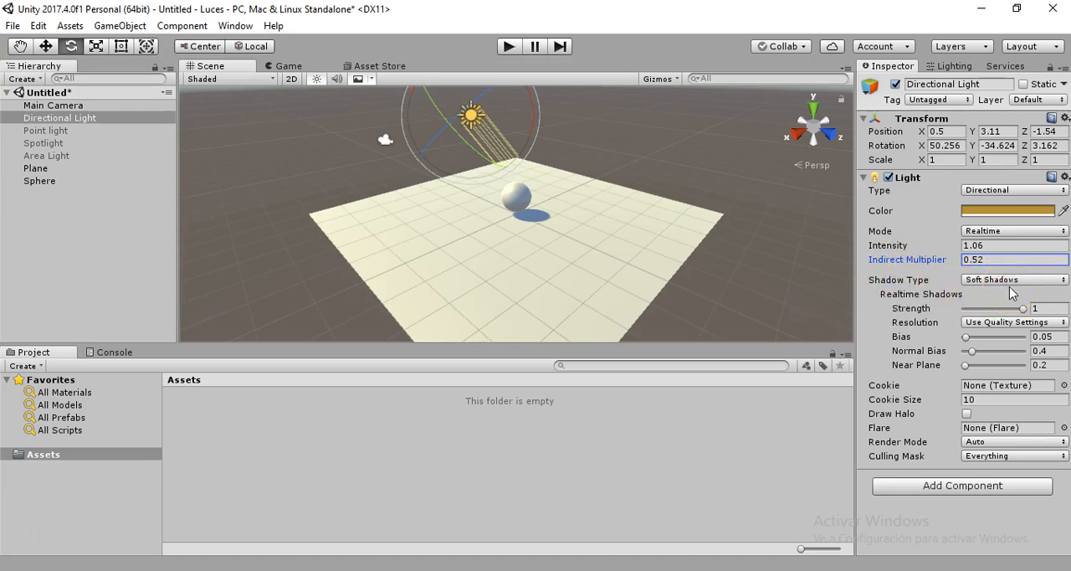
# Compare the No Shadows, Hard Shadows and Soft Shadows types on the Directional Light, ending on Soft Shadows
pyautogui.click(1030, 281)
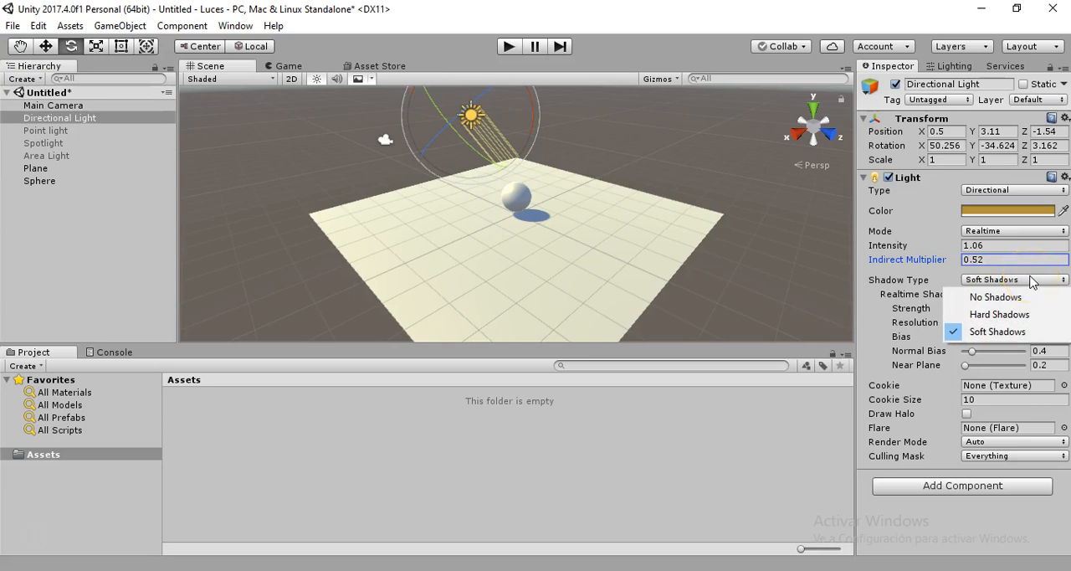
pyautogui.click(985, 298)
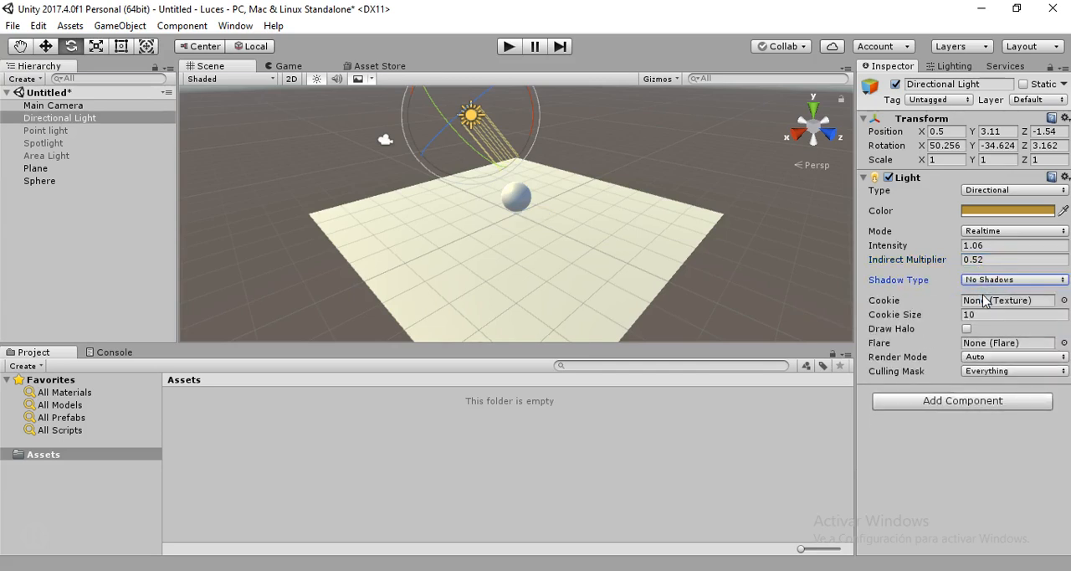
pyautogui.click(1027, 282)
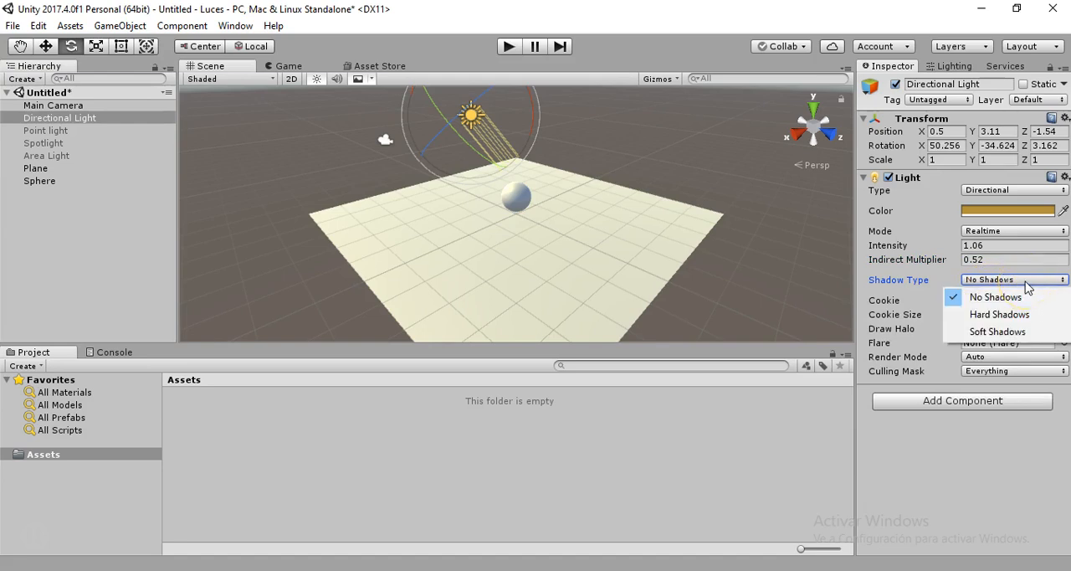
pyautogui.click(996, 314)
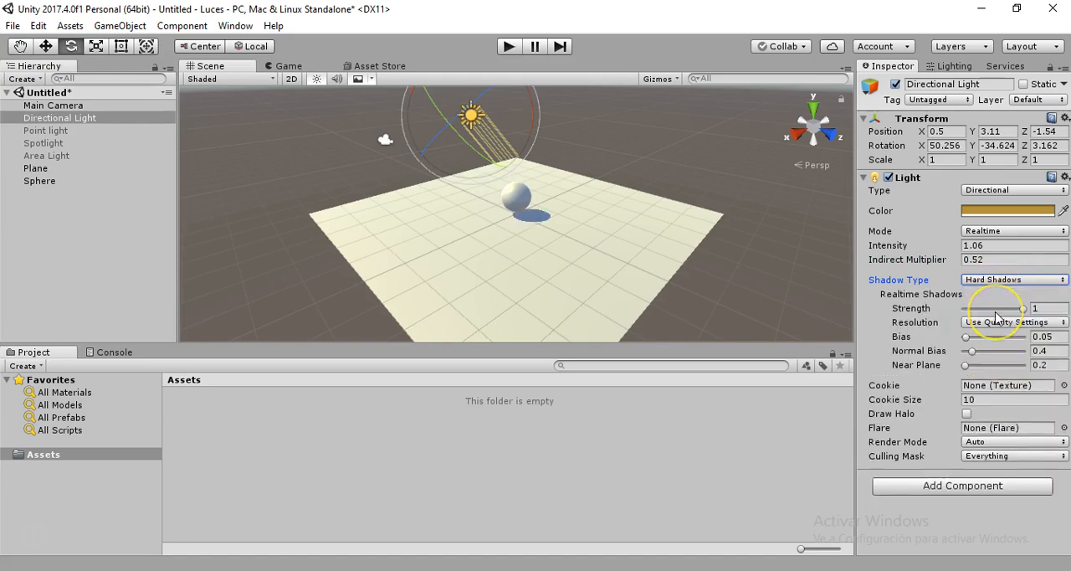
pyautogui.click(1015, 281)
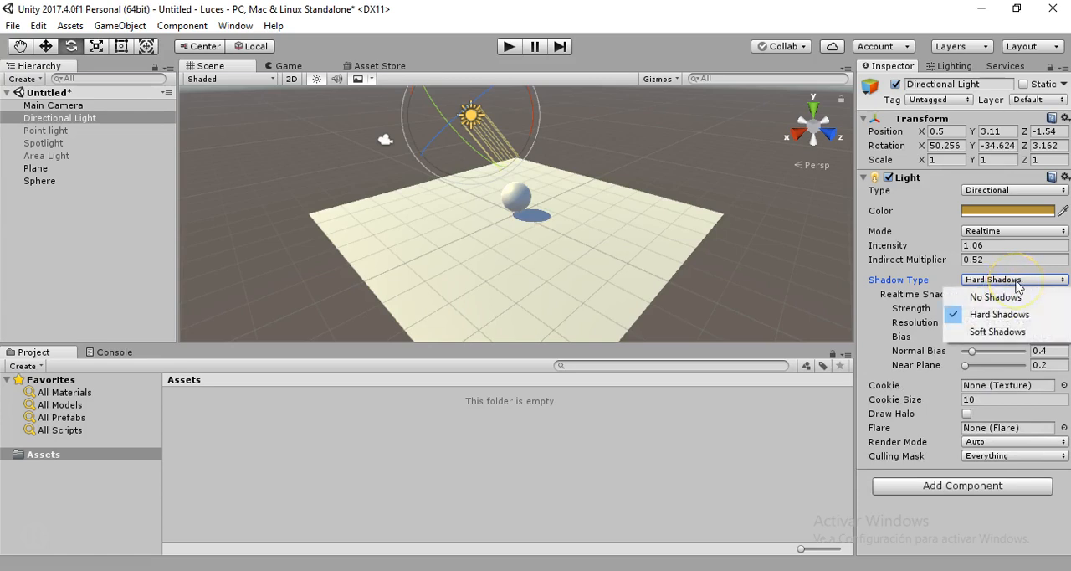
pyautogui.click(985, 332)
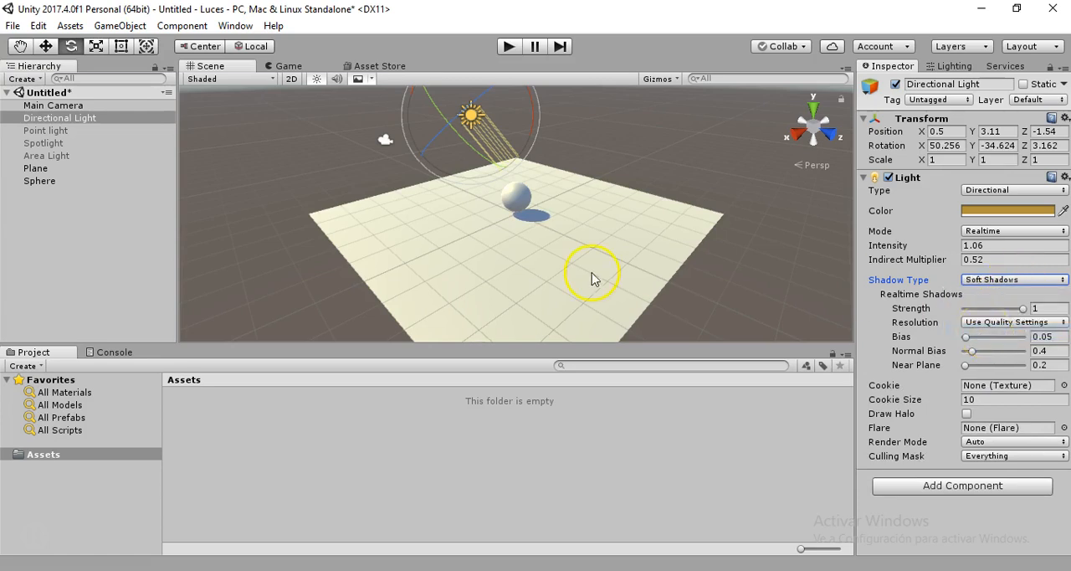
pyautogui.click(1000, 282)
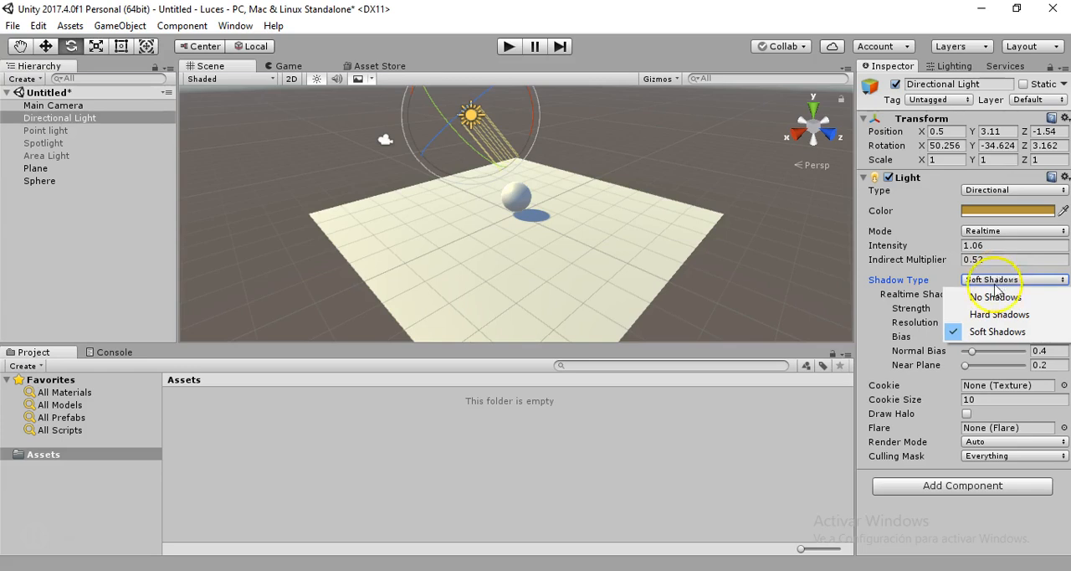
pyautogui.click(983, 314)
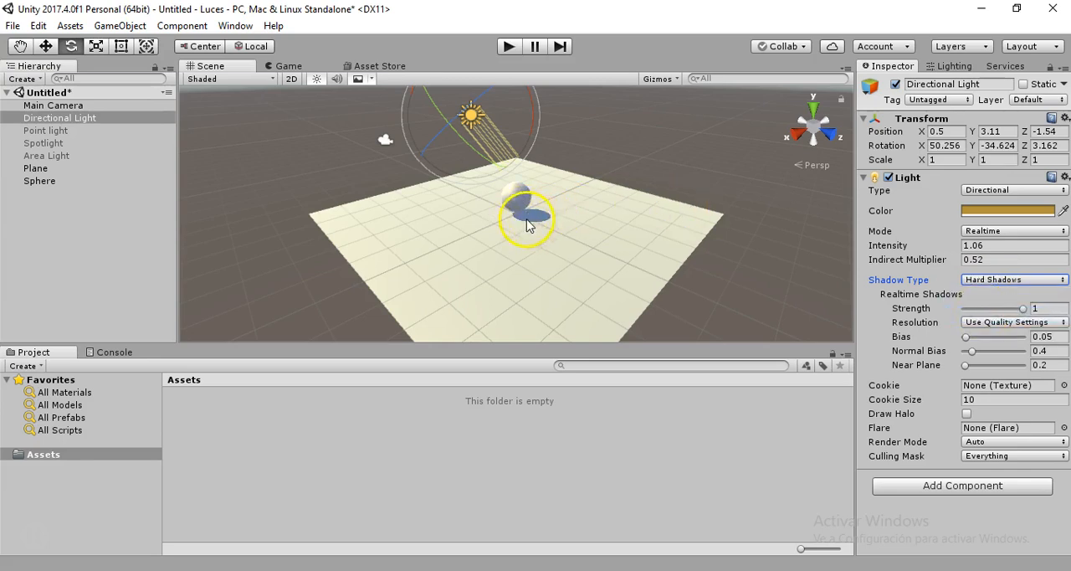
pyautogui.click(979, 281)
pyautogui.click(994, 332)
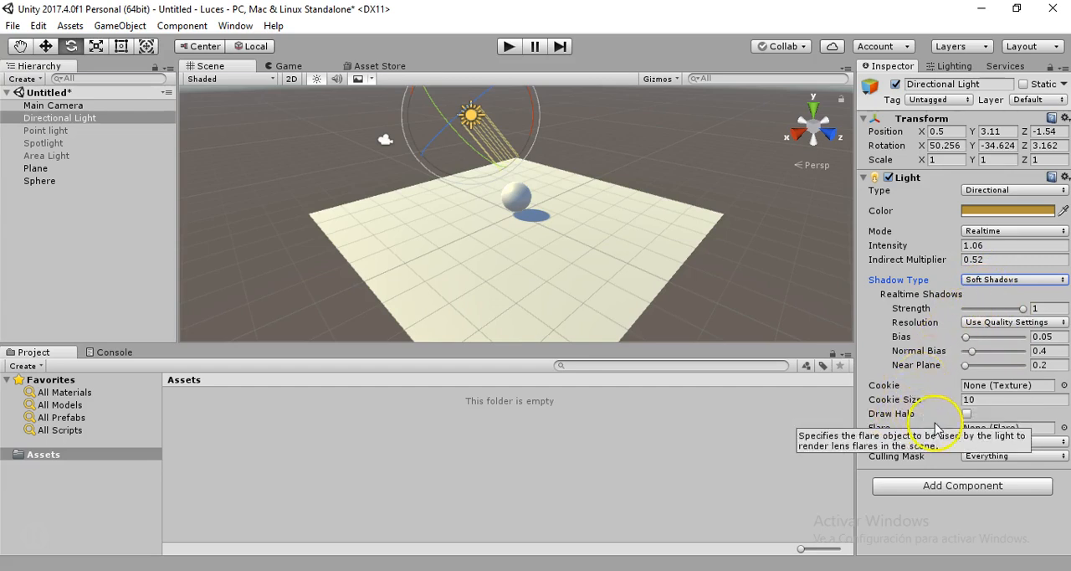
# Turn the Directional Light's halo on and off again, and highlight its Flare setting
pyautogui.click(968, 414)
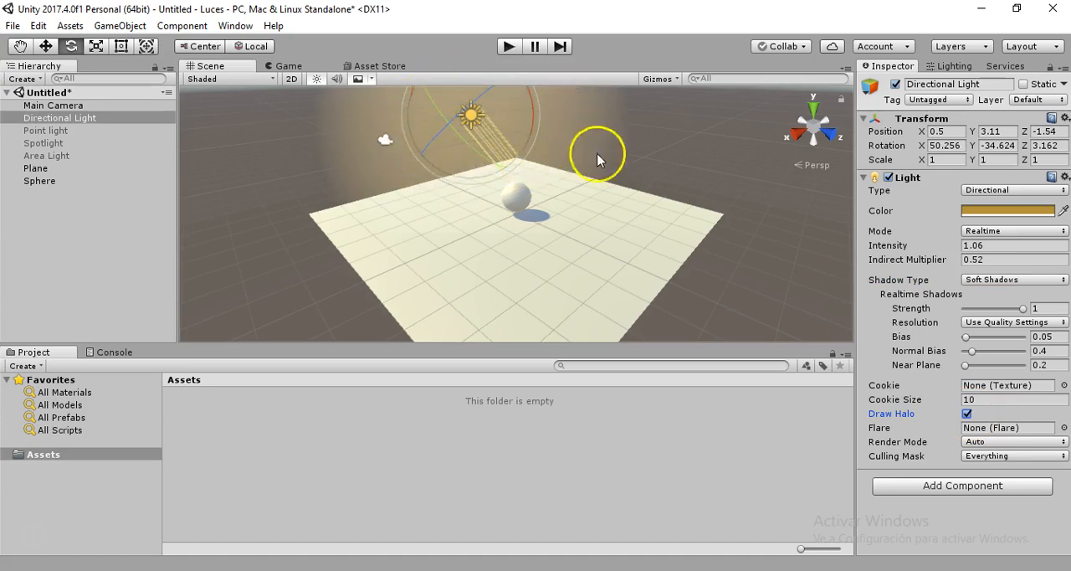
pyautogui.click(967, 413)
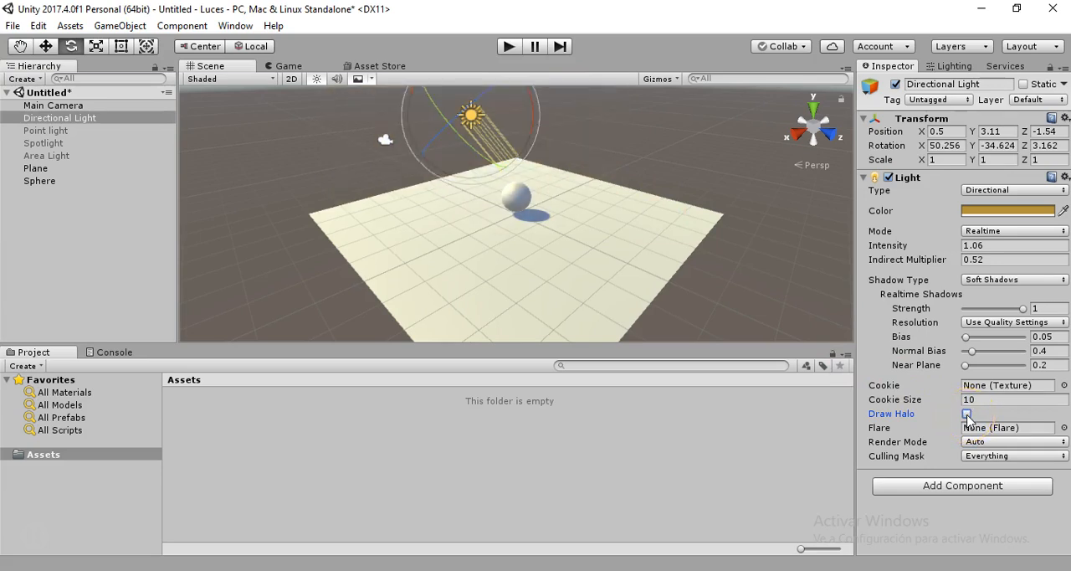
pyautogui.click(1028, 431)
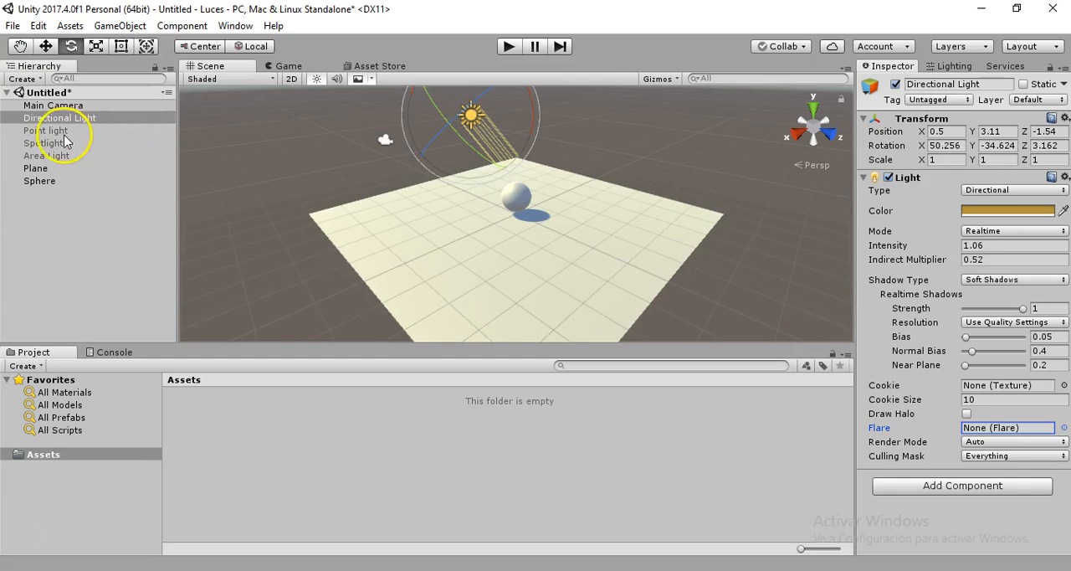
# Deactivate the Directional Light and activate the Point light
pyautogui.click(895, 84)
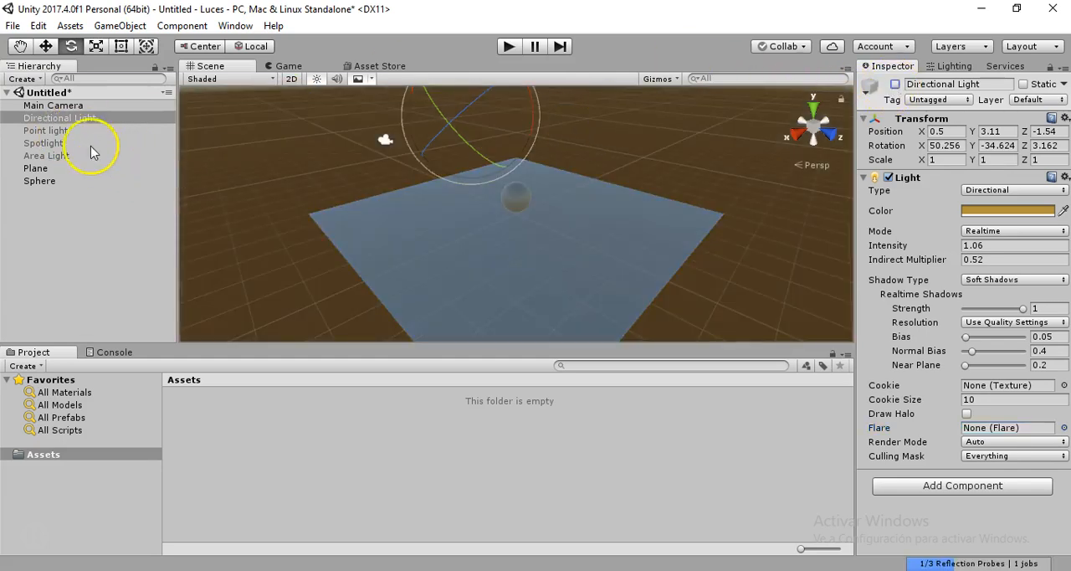
pyautogui.click(50, 131)
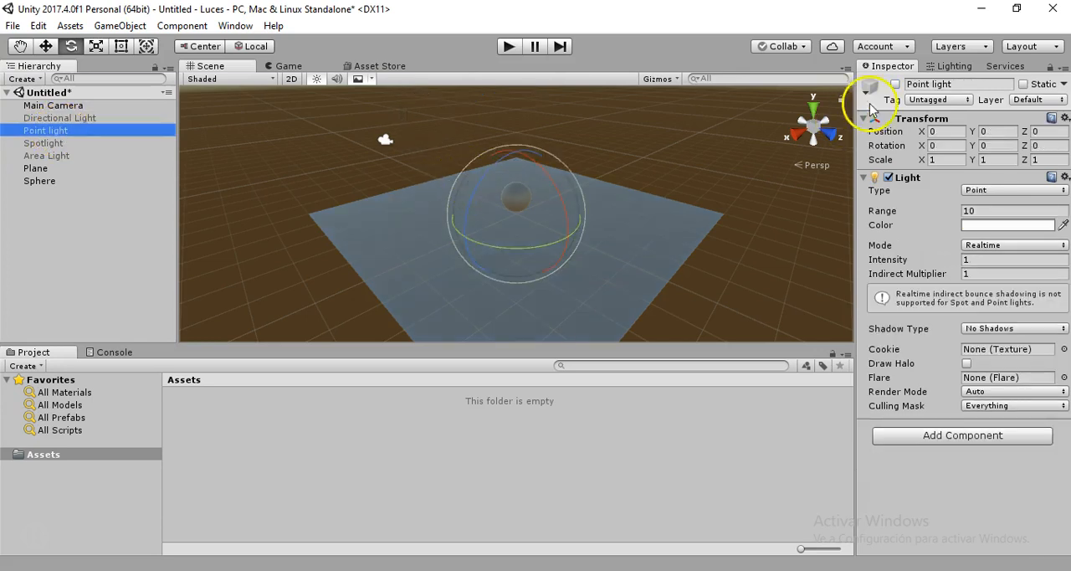
pyautogui.click(896, 84)
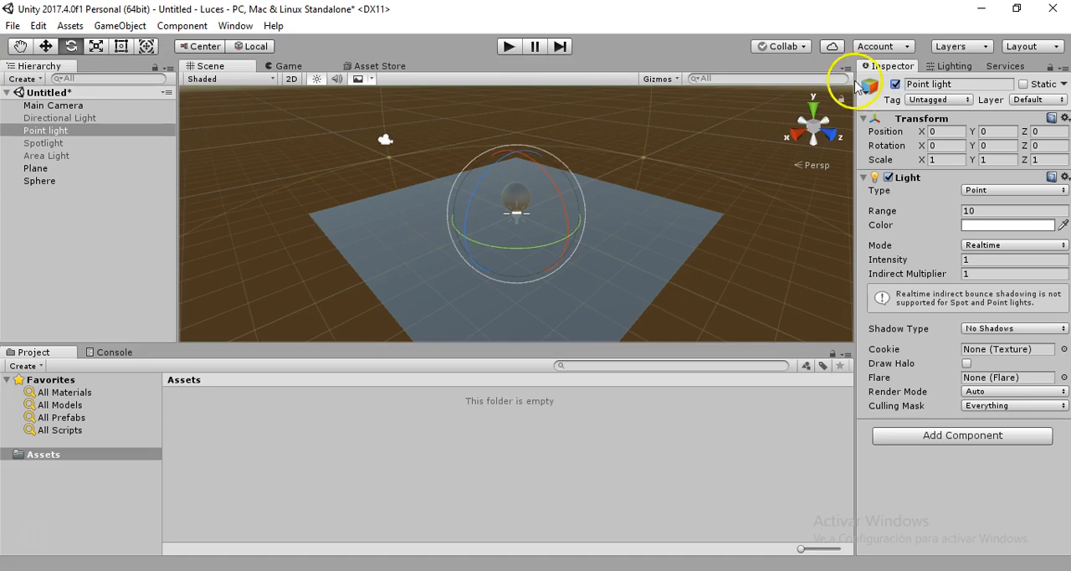
# Raise the Point light above the sphere to Y 2.38 and reduce its range to about 4.16
pyautogui.click(46, 46)
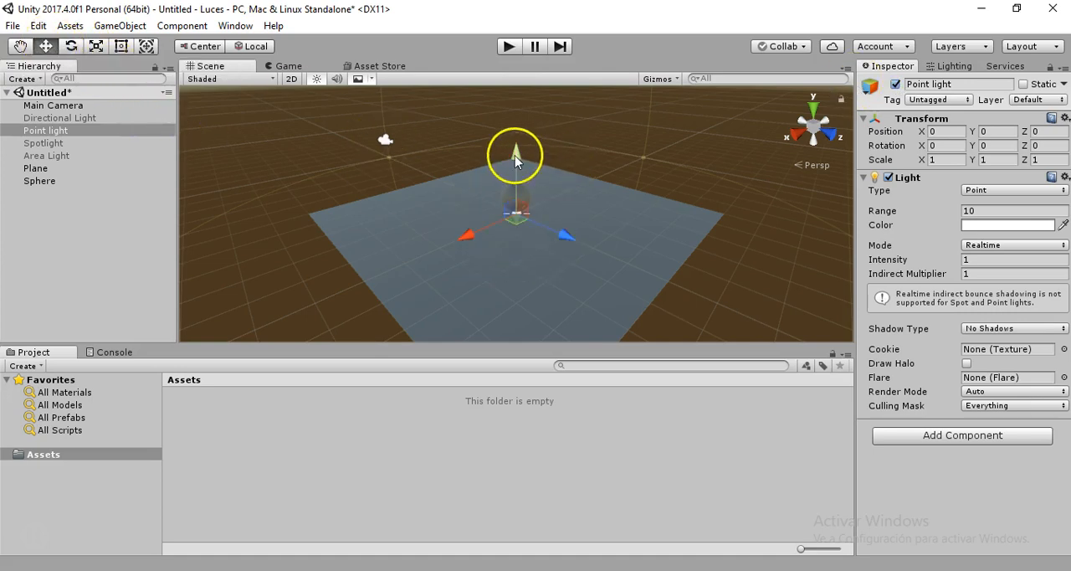
pyautogui.moveTo(515, 155); pyautogui.dragTo(511, 101)
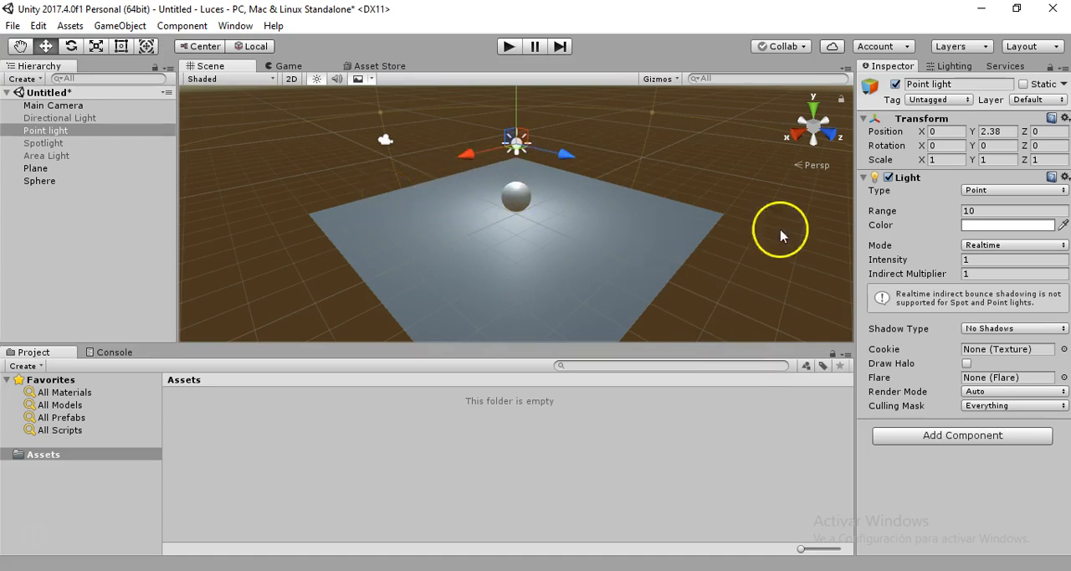
pyautogui.click(991, 210)
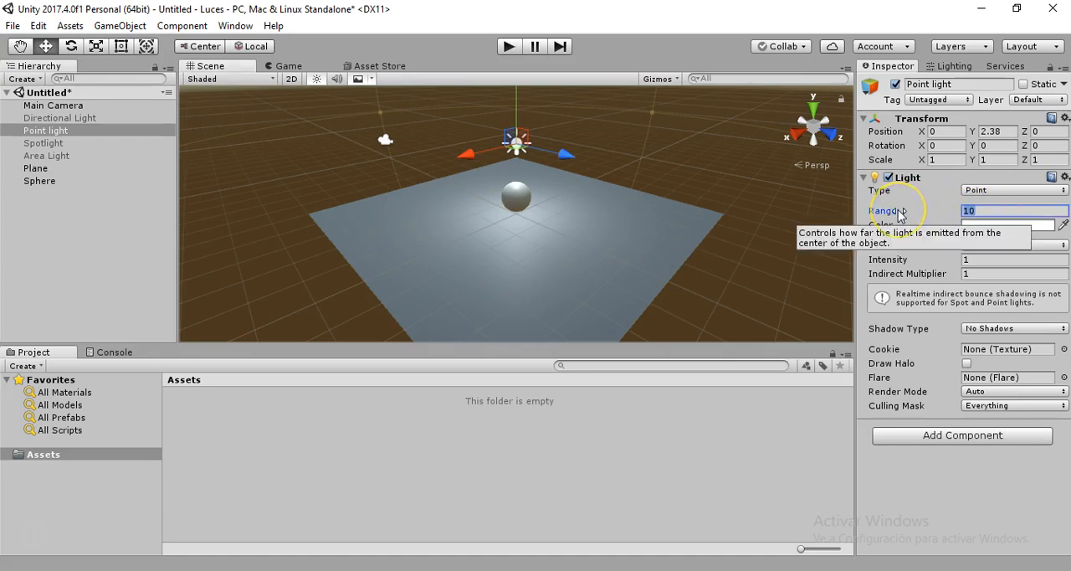
pyautogui.moveTo(906, 213); pyautogui.dragTo(755, 228)
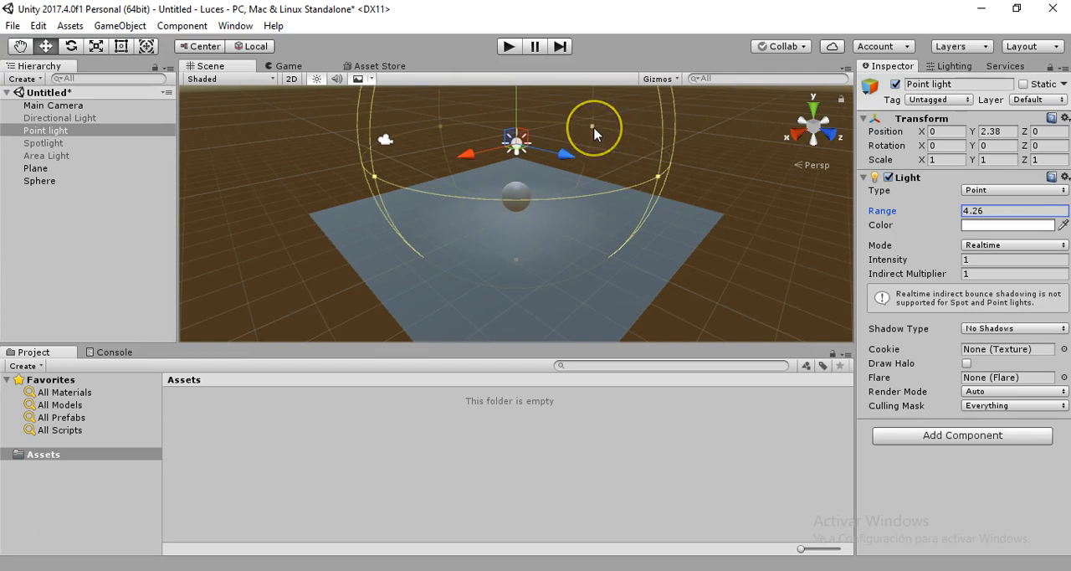
pyautogui.moveTo(594, 134)
pyautogui.mouseDown()
pyautogui.moveTo(612, 143)
pyautogui.moveTo(574, 137)
pyautogui.moveTo(595, 143)
pyautogui.mouseUp()
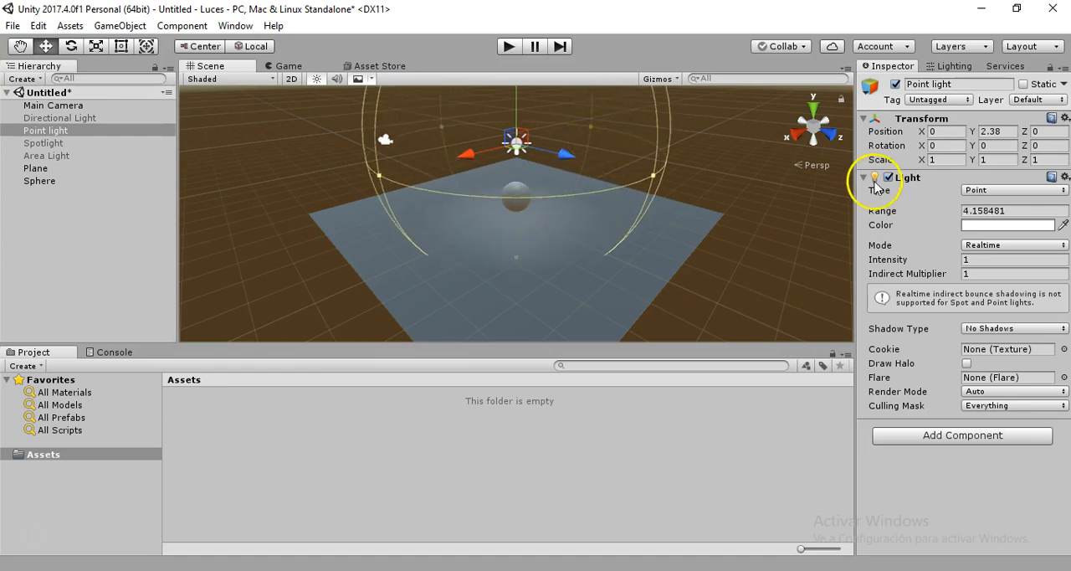
# Change the Point light's color to bright red, hex F40000
pyautogui.click(989, 227)
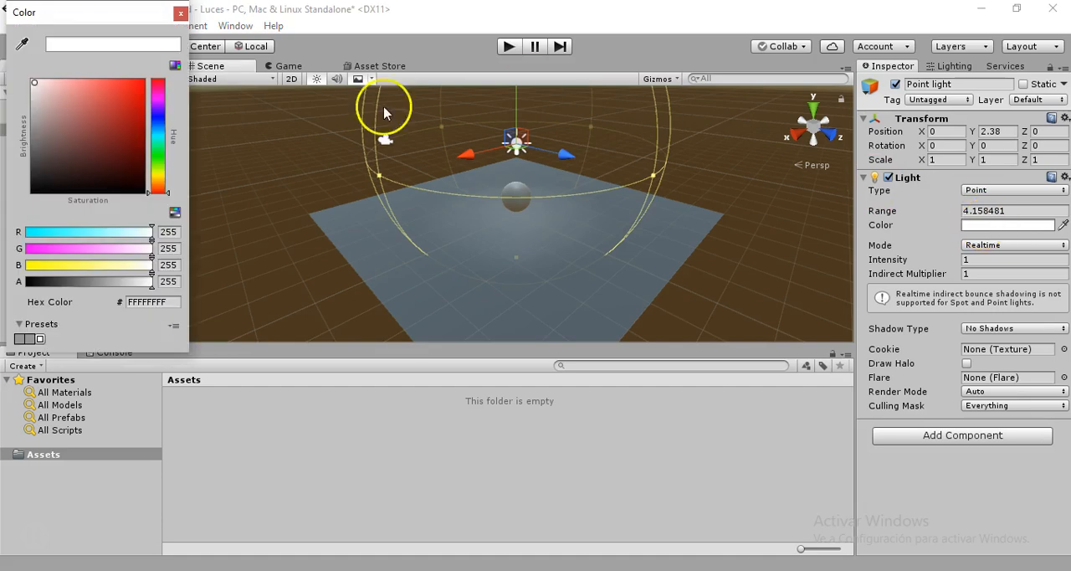
pyautogui.click(134, 102)
pyautogui.moveTo(132, 101)
pyautogui.mouseDown()
pyautogui.moveTo(83, 111)
pyautogui.moveTo(90, 124)
pyautogui.moveTo(148, 90)
pyautogui.mouseUp()
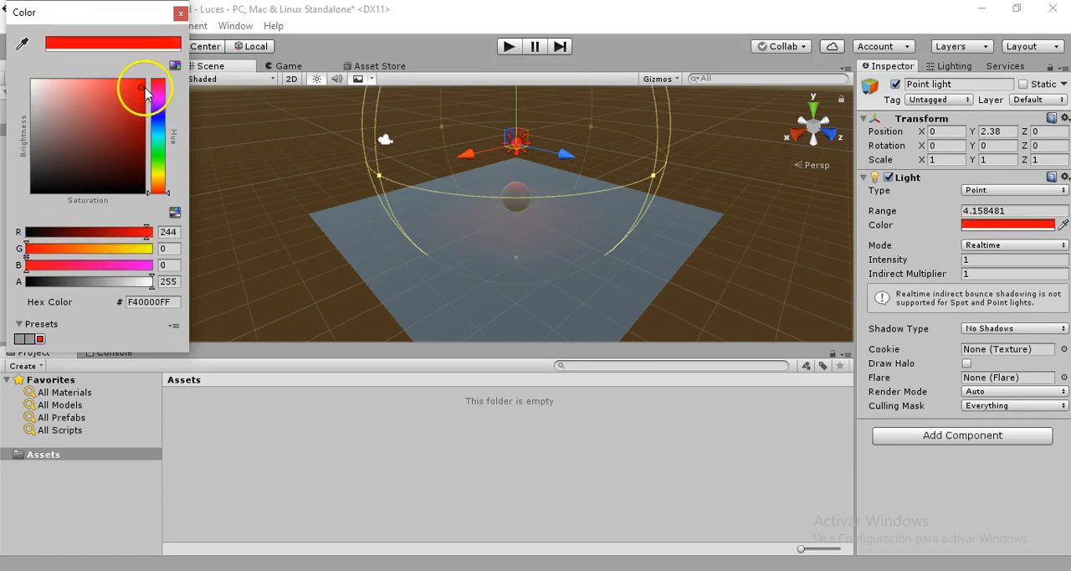
pyautogui.click(181, 16)
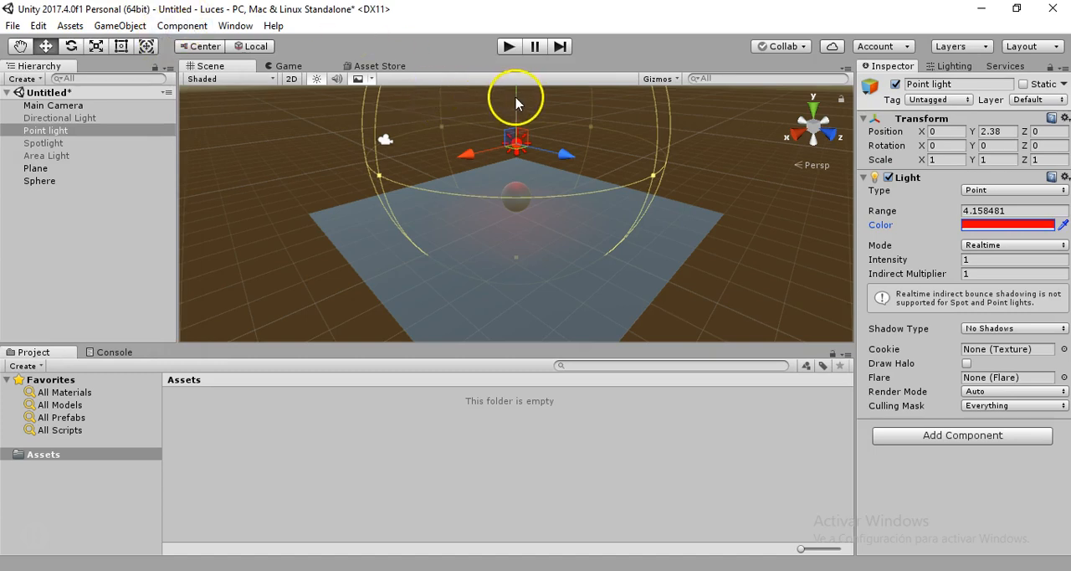
# Lower the Point light slightly to Y 2.33 and raise its intensity to 4.46
pyautogui.moveTo(515, 103)
pyautogui.mouseDown()
pyautogui.moveTo(514, 45)
pyautogui.moveTo(514, 126)
pyautogui.moveTo(515, 104)
pyautogui.mouseUp()
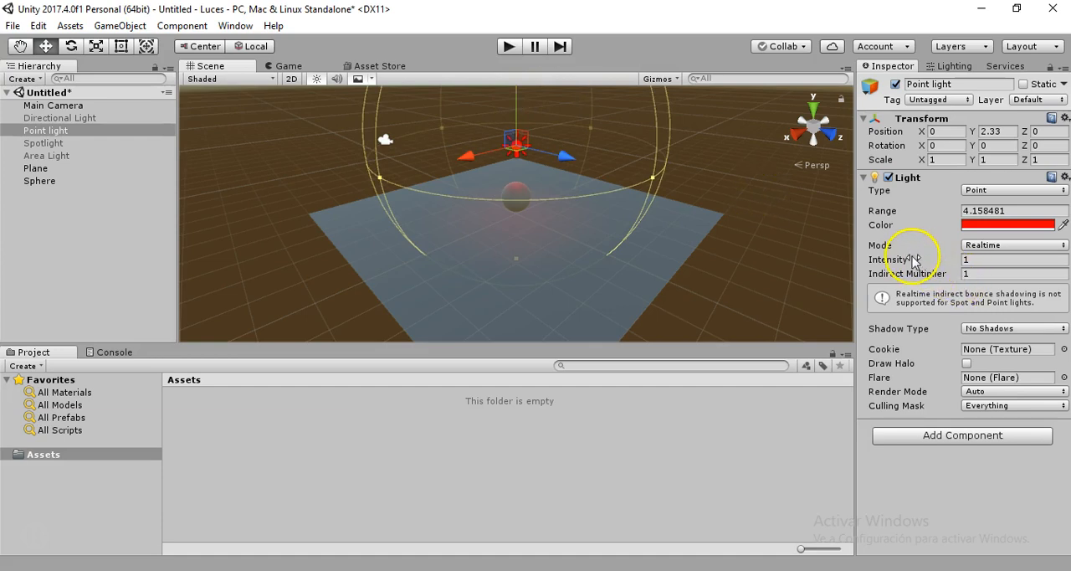
pyautogui.moveTo(912, 262); pyautogui.dragTo(986, 325)
# Try Hard Shadows on the Point light and switch its shadow type to Soft Shadows
pyautogui.click(985, 327)
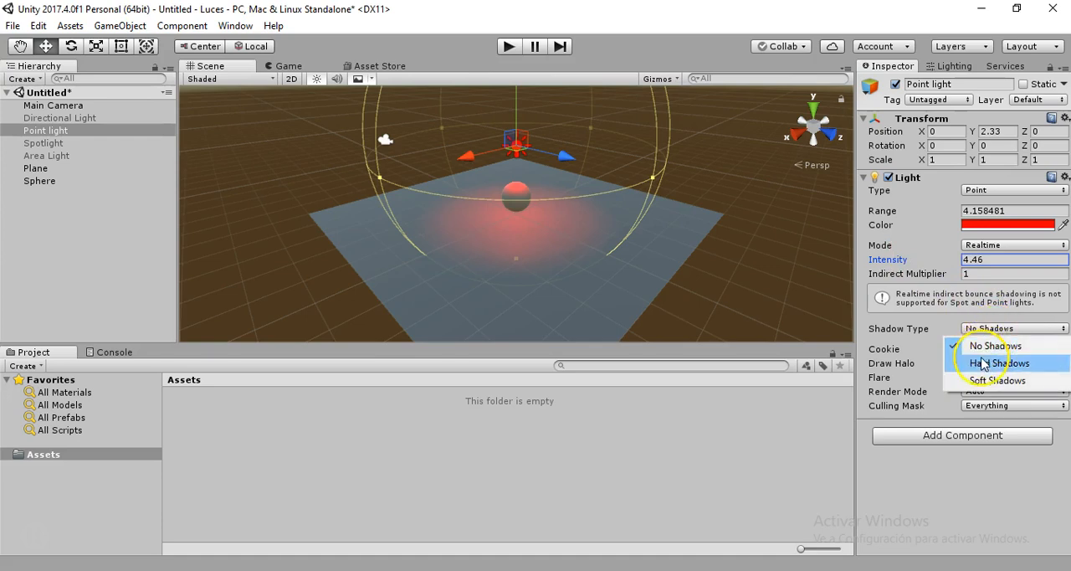
pyautogui.click(984, 363)
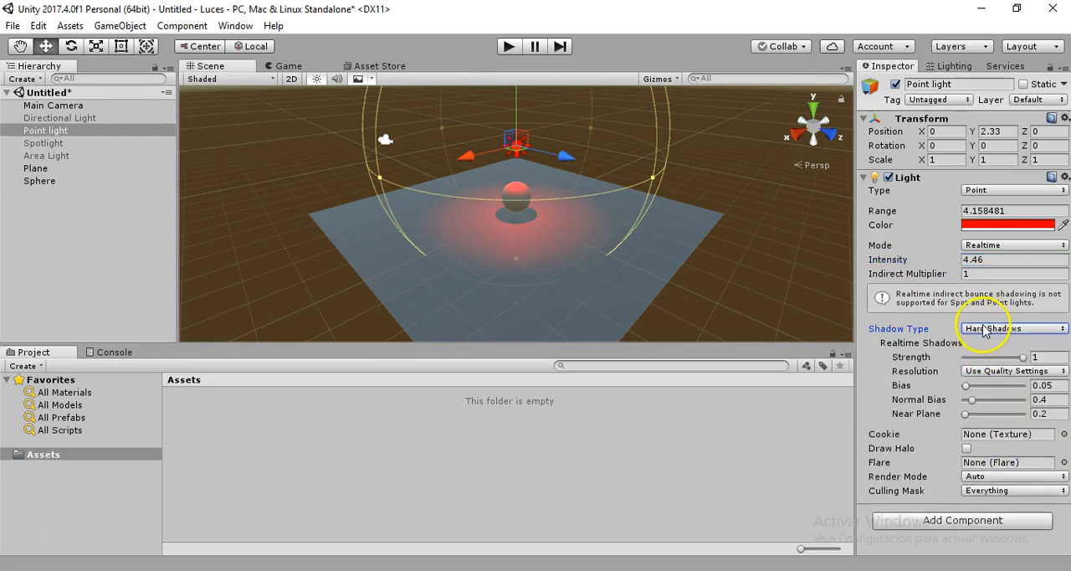
pyautogui.click(988, 328)
pyautogui.click(986, 380)
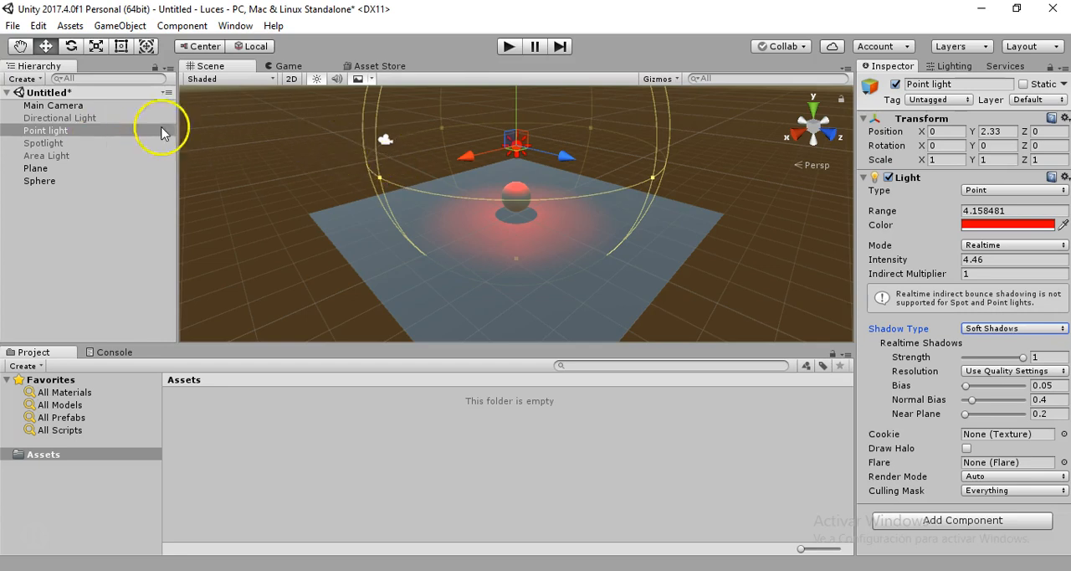
# Deactivate the Point light and activate the Spotlight
pyautogui.click(895, 84)
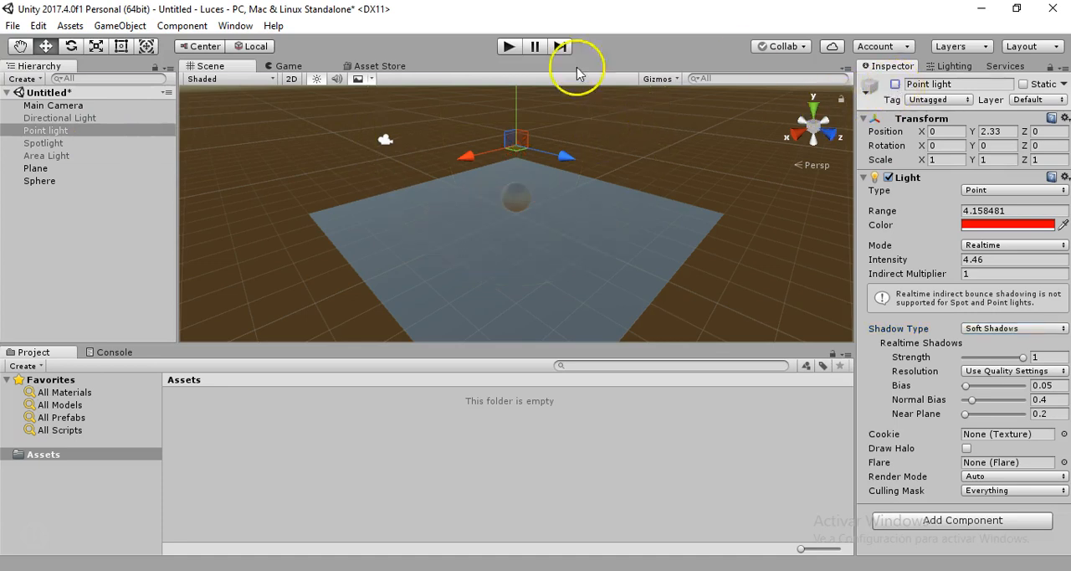
pyautogui.click(46, 144)
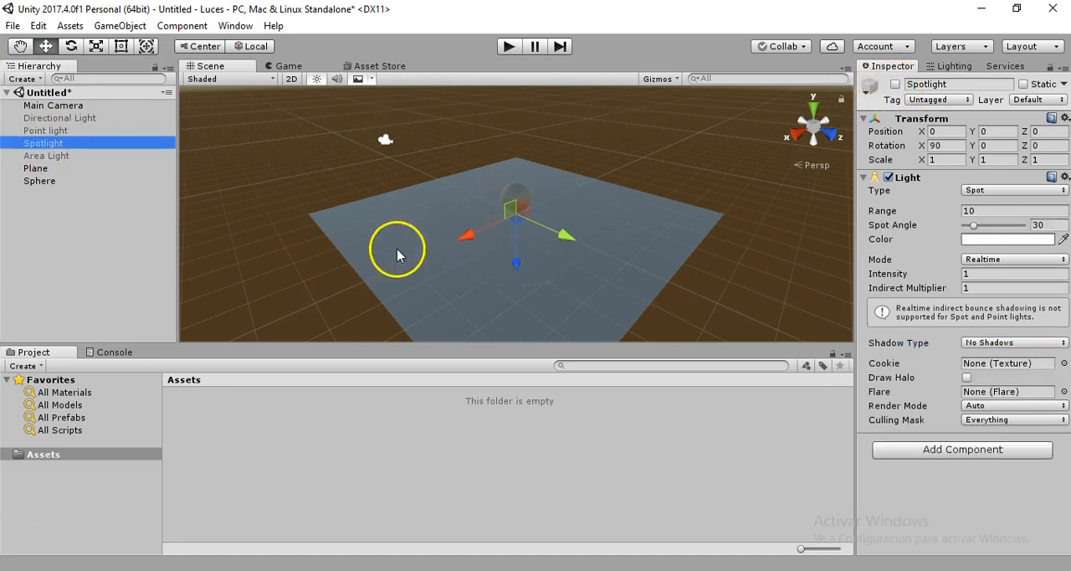
pyautogui.click(896, 84)
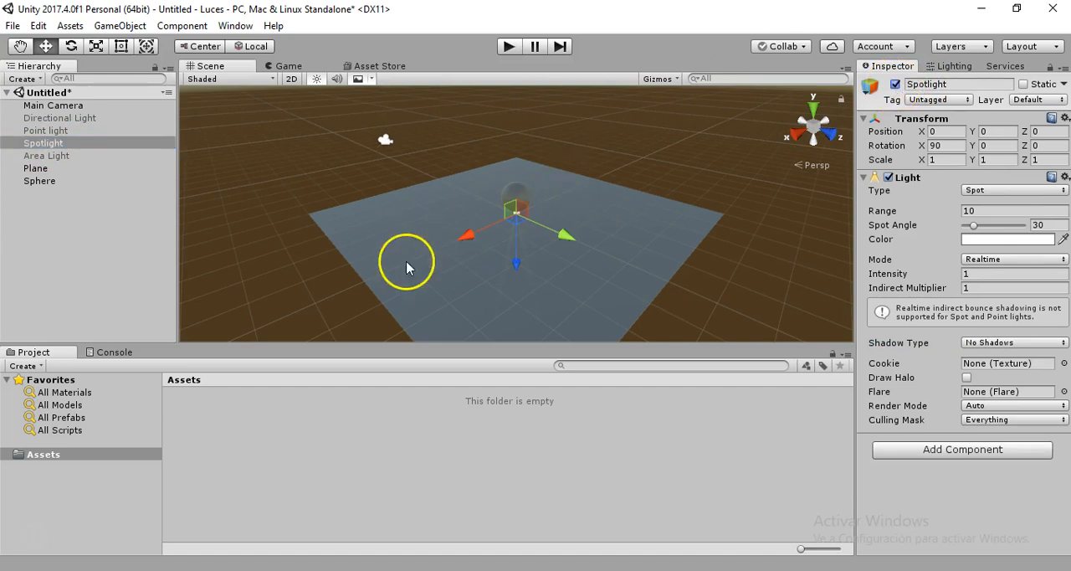
# Raise the Spotlight above the sphere to Y 4.17
pyautogui.moveTo(517, 264); pyautogui.dragTo(516, 132)
pyautogui.moveTo(513, 104); pyautogui.dragTo(525, 156)
pyautogui.click(810, 164)
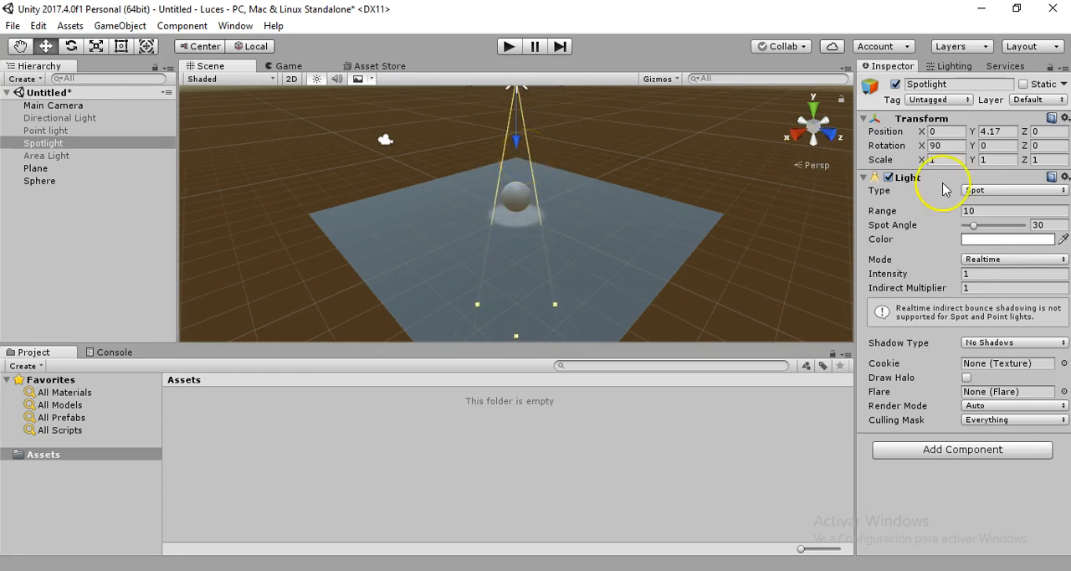
# Increase the Spotlight's range to 11.08 and widen its spot angle to 58.57
pyautogui.click(973, 210)
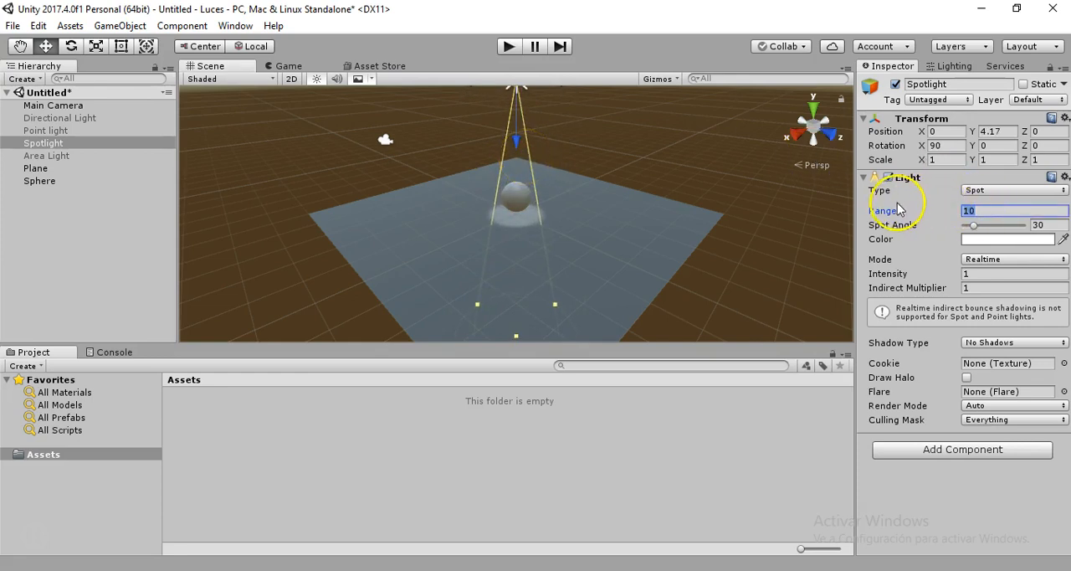
pyautogui.moveTo(891, 210); pyautogui.dragTo(932, 218)
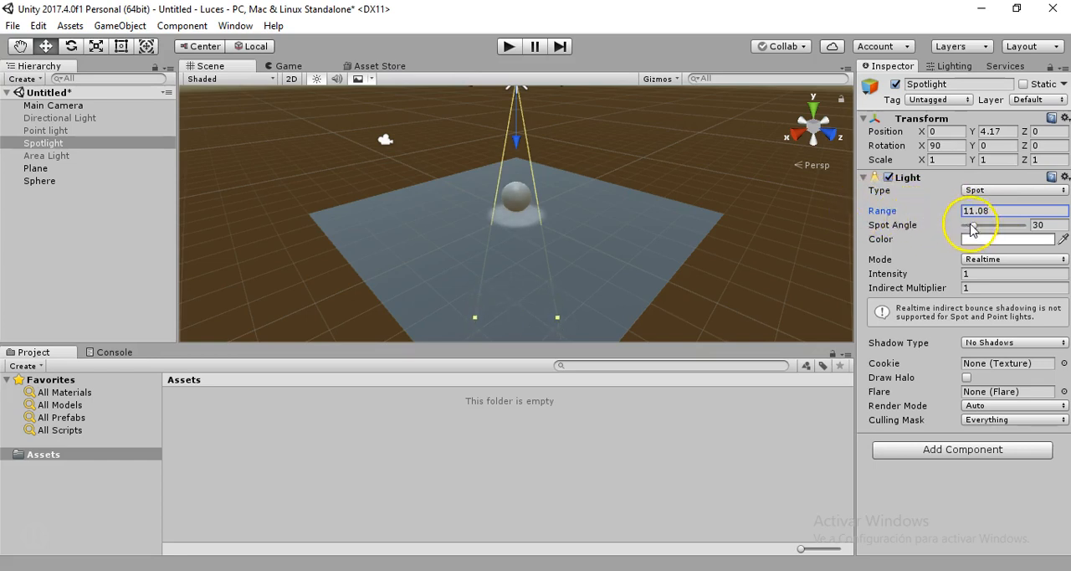
pyautogui.moveTo(911, 227); pyautogui.dragTo(88, 216)
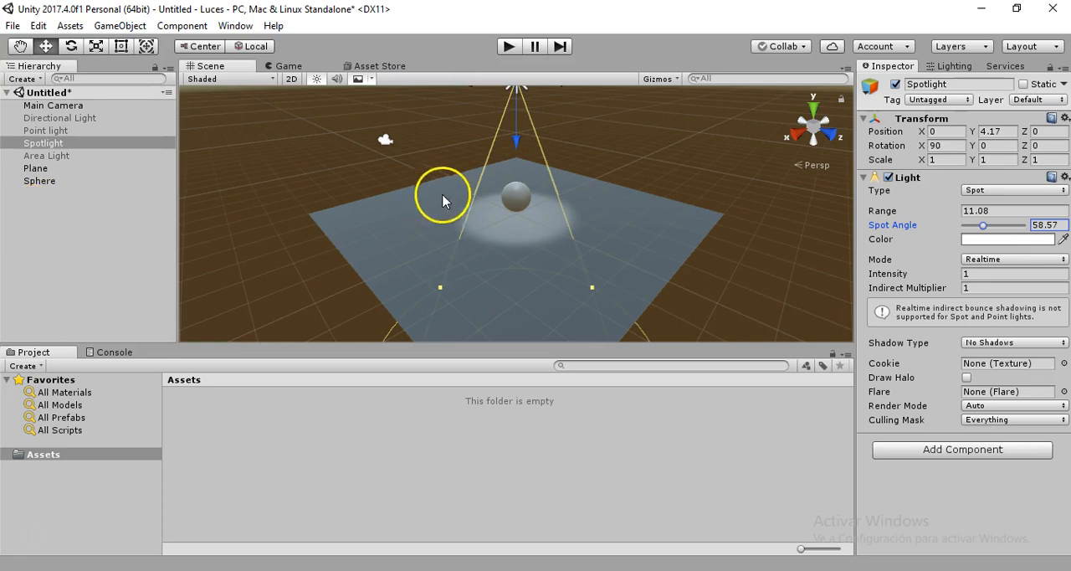
# Change the Spotlight's color to red, hex E10F0F
pyautogui.click(978, 239)
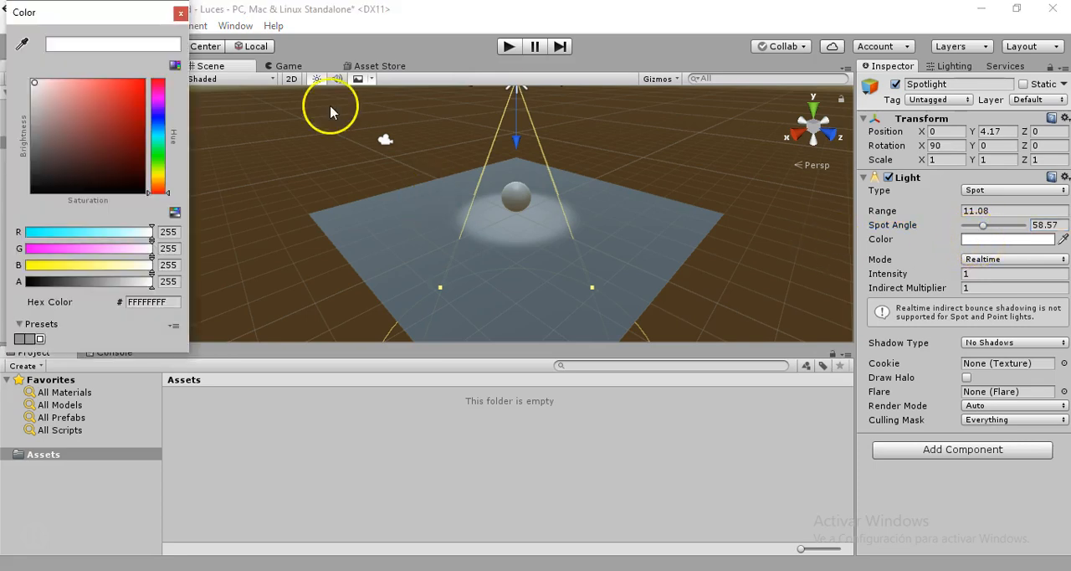
pyautogui.click(96, 111)
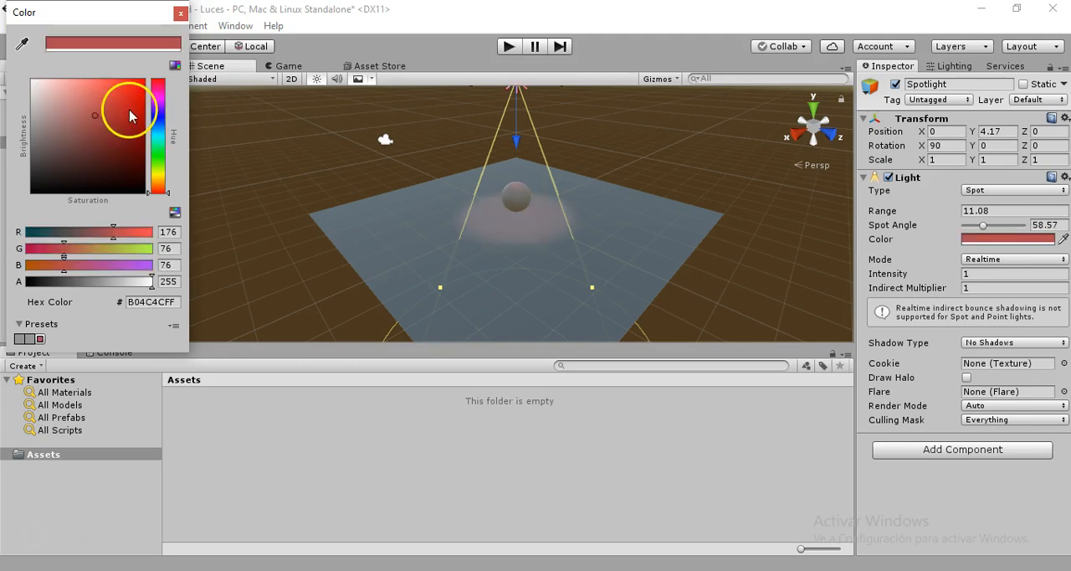
pyautogui.click(128, 110)
pyautogui.click(135, 95)
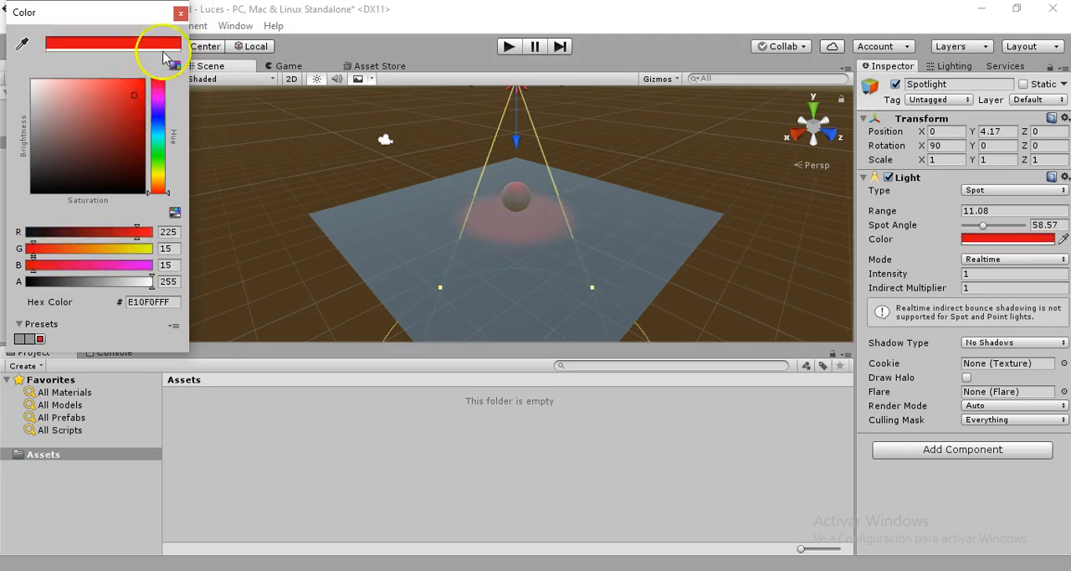
pyautogui.click(180, 13)
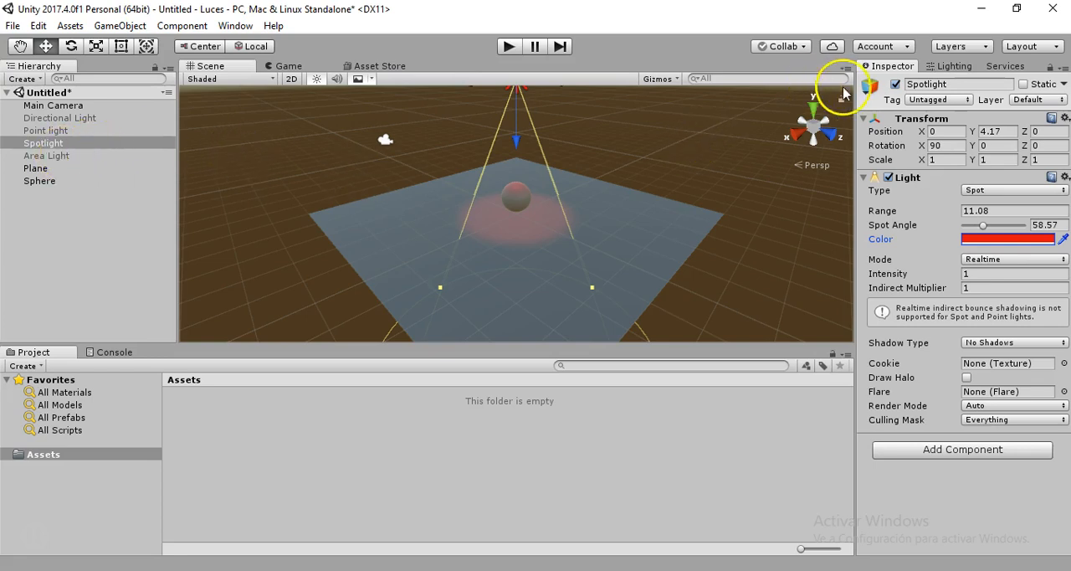
# Deactivate the Spotlight and activate the Area Light, toggling it off and on
pyautogui.click(895, 83)
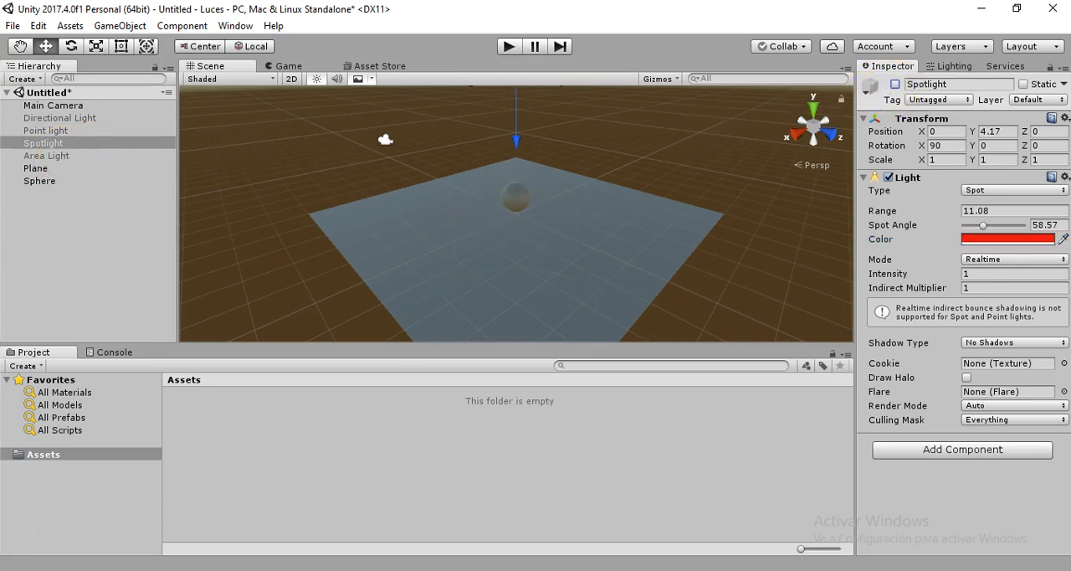
pyautogui.click(49, 158)
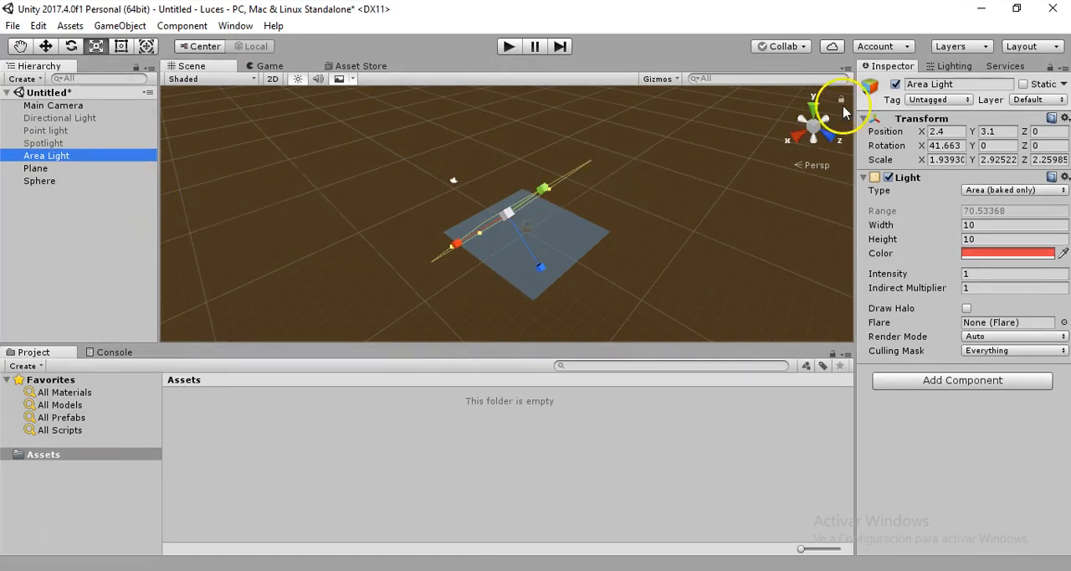
pyautogui.click(897, 84)
pyautogui.click(897, 84)
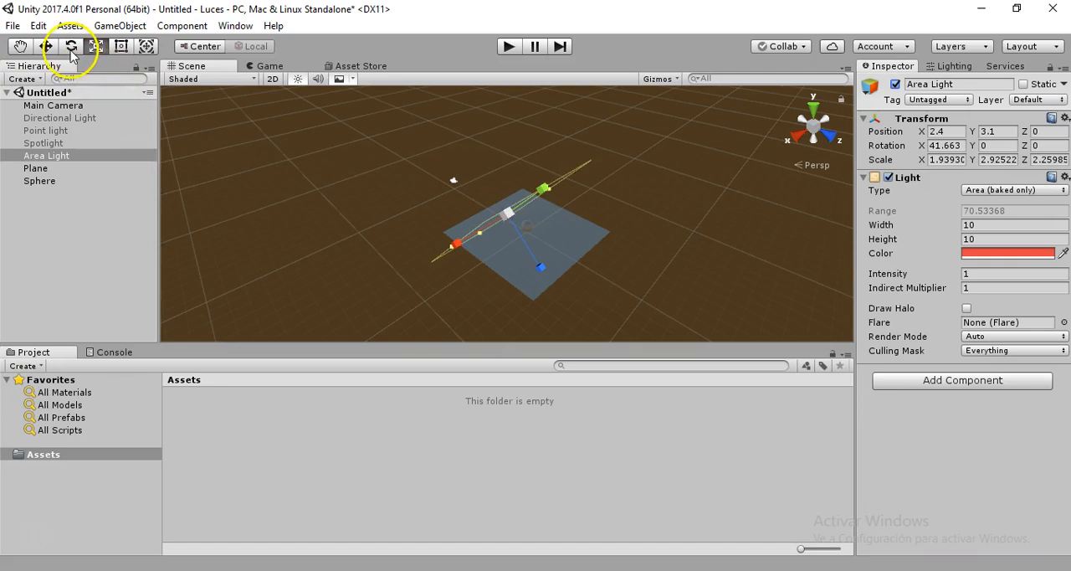
# Rotate the Area Light about its X axis to about -25.9 degrees
pyautogui.click(71, 49)
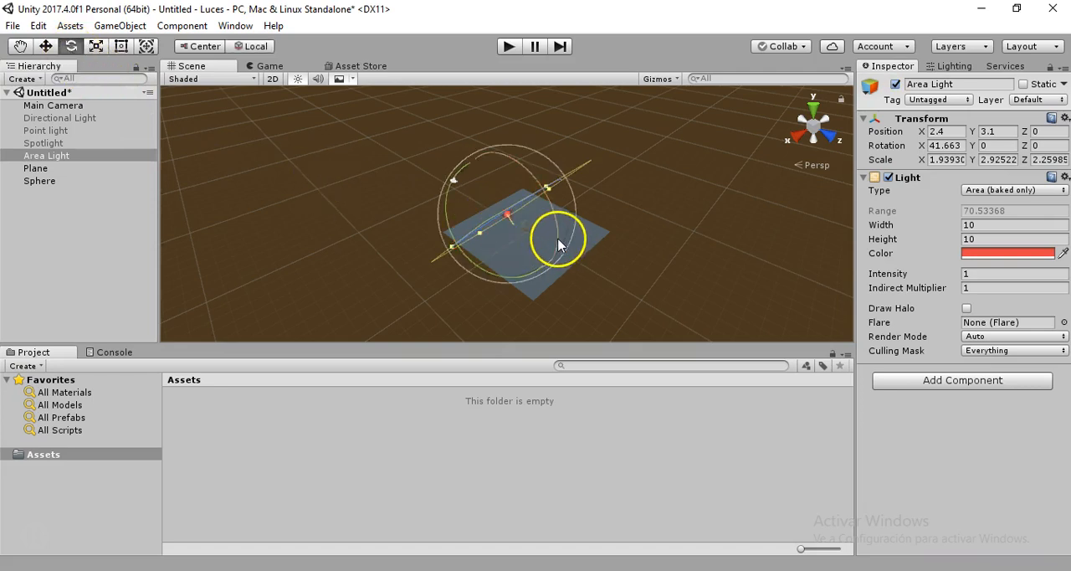
pyautogui.moveTo(558, 243); pyautogui.dragTo(423, 110)
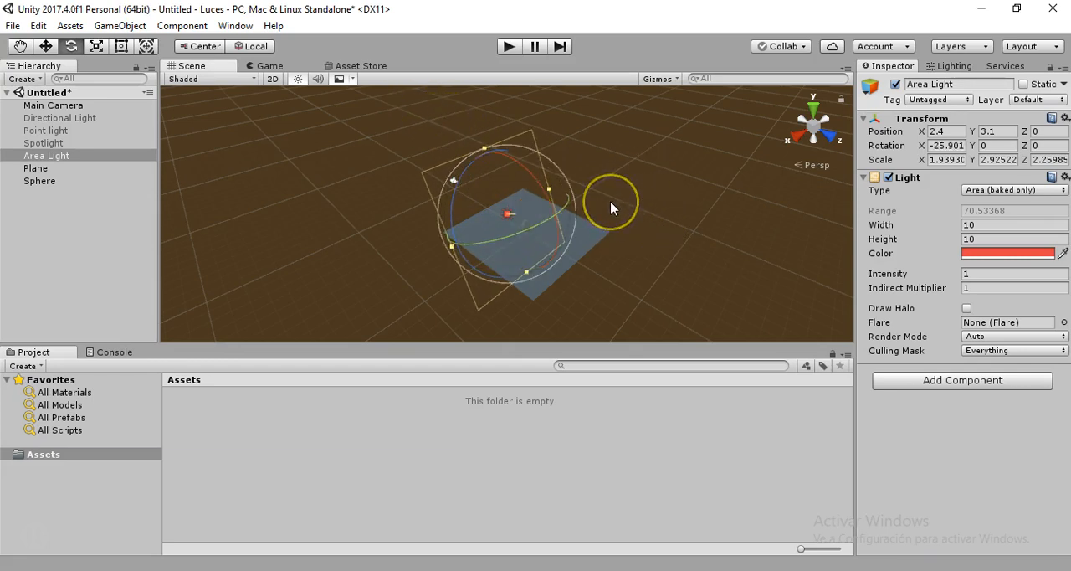
# Shrink the Area Light to a width of about 4 and a height of about 3.63, with its Y scale reduced to about 0.55
pyautogui.click(983, 224)
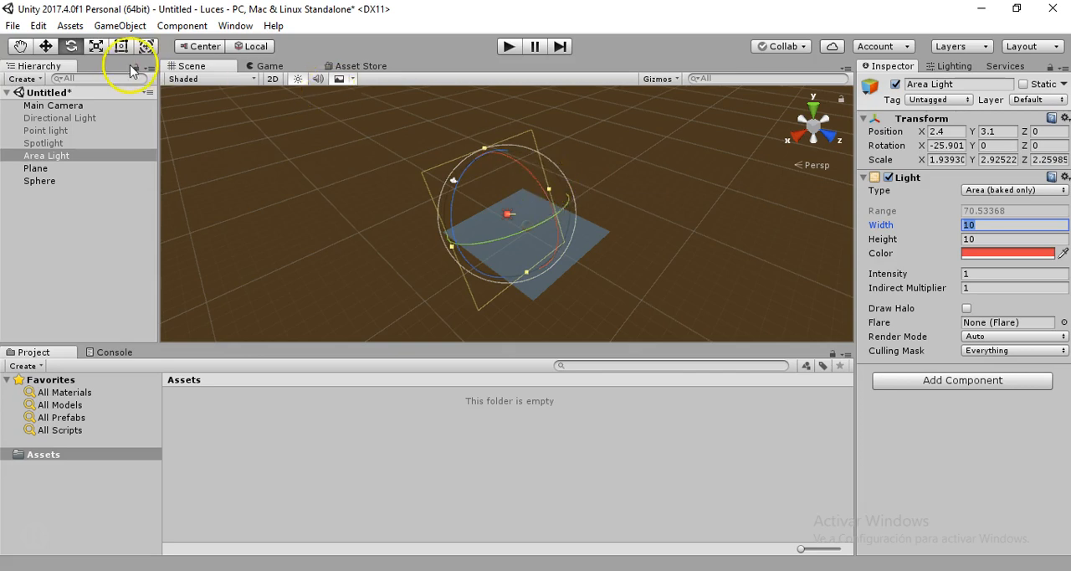
pyautogui.click(96, 46)
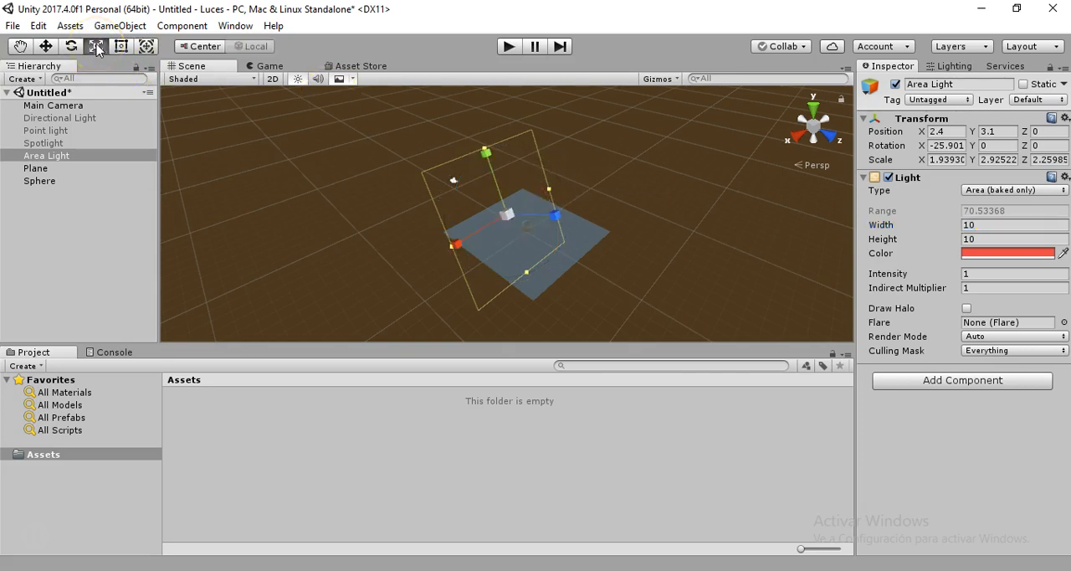
pyautogui.moveTo(555, 192); pyautogui.dragTo(526, 199)
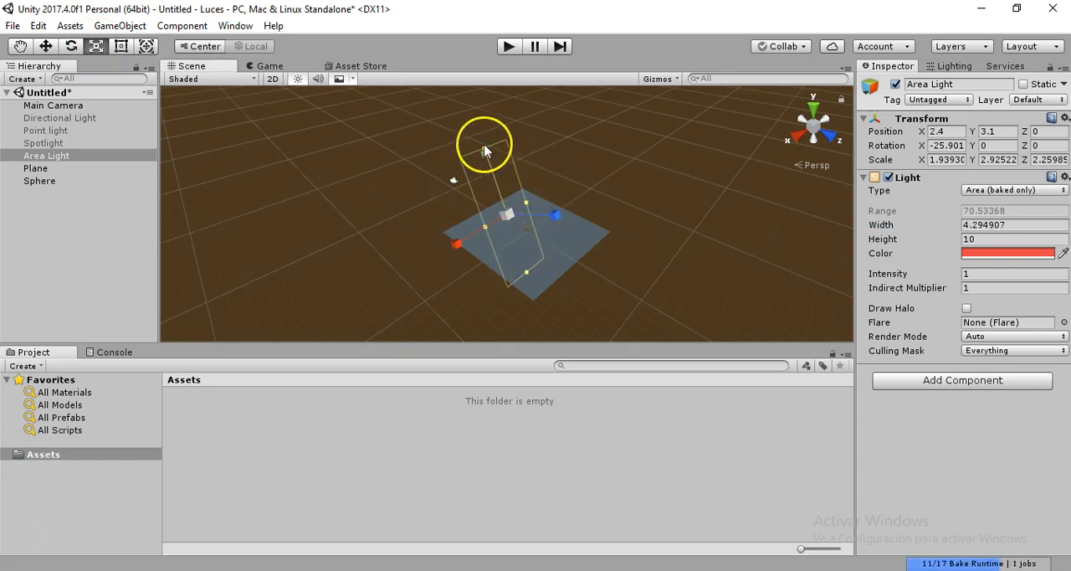
pyautogui.moveTo(483, 148); pyautogui.dragTo(486, 180)
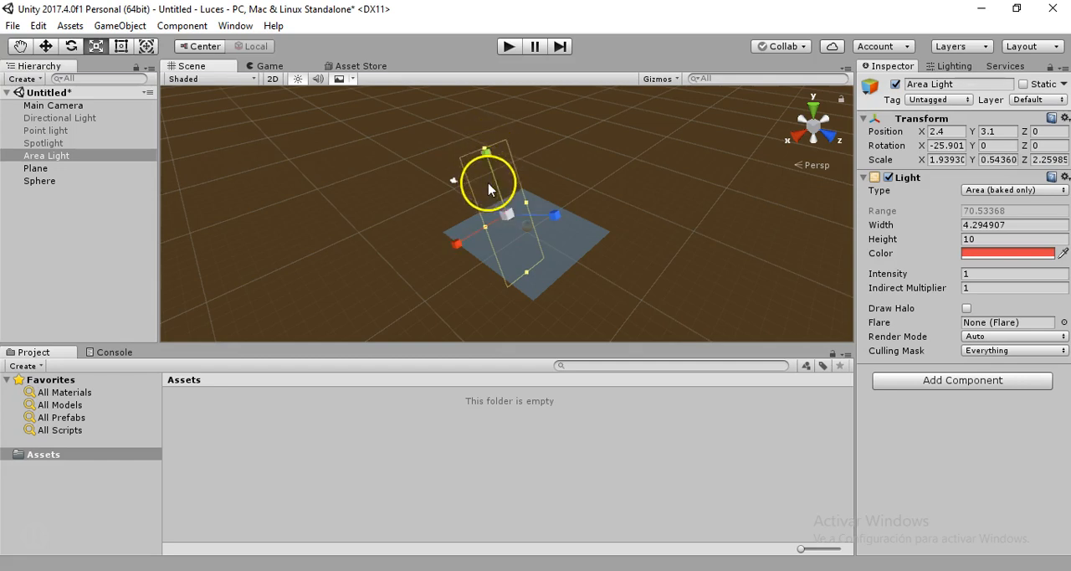
pyautogui.moveTo(529, 280); pyautogui.dragTo(522, 241)
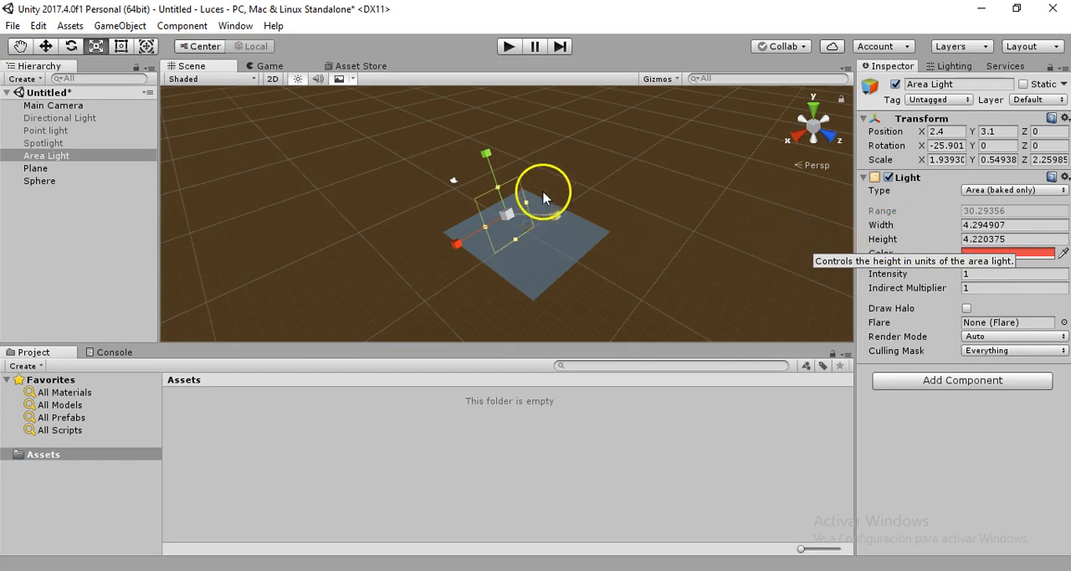
pyautogui.moveTo(527, 201); pyautogui.dragTo(499, 197)
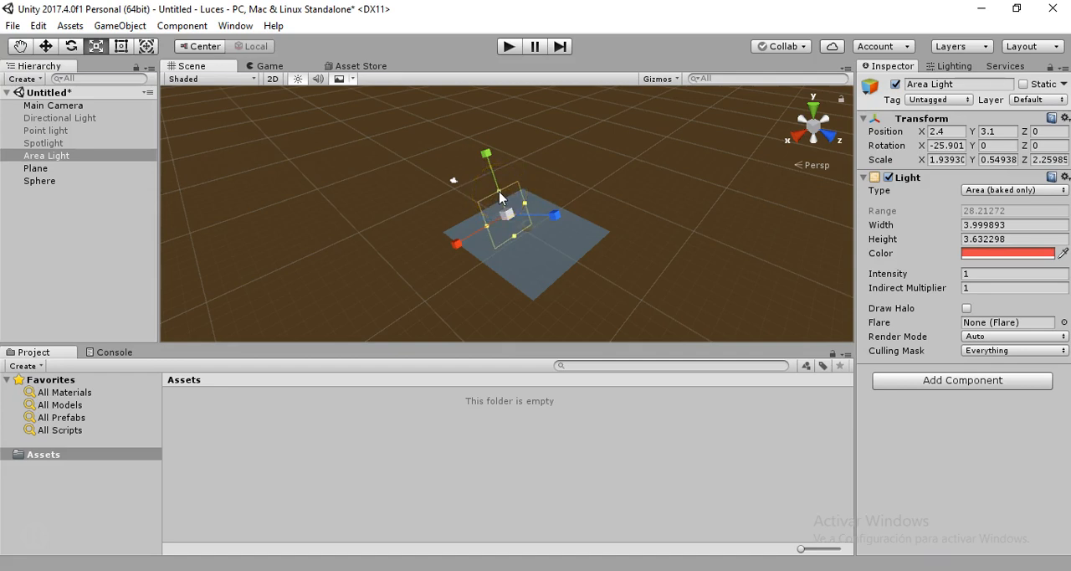